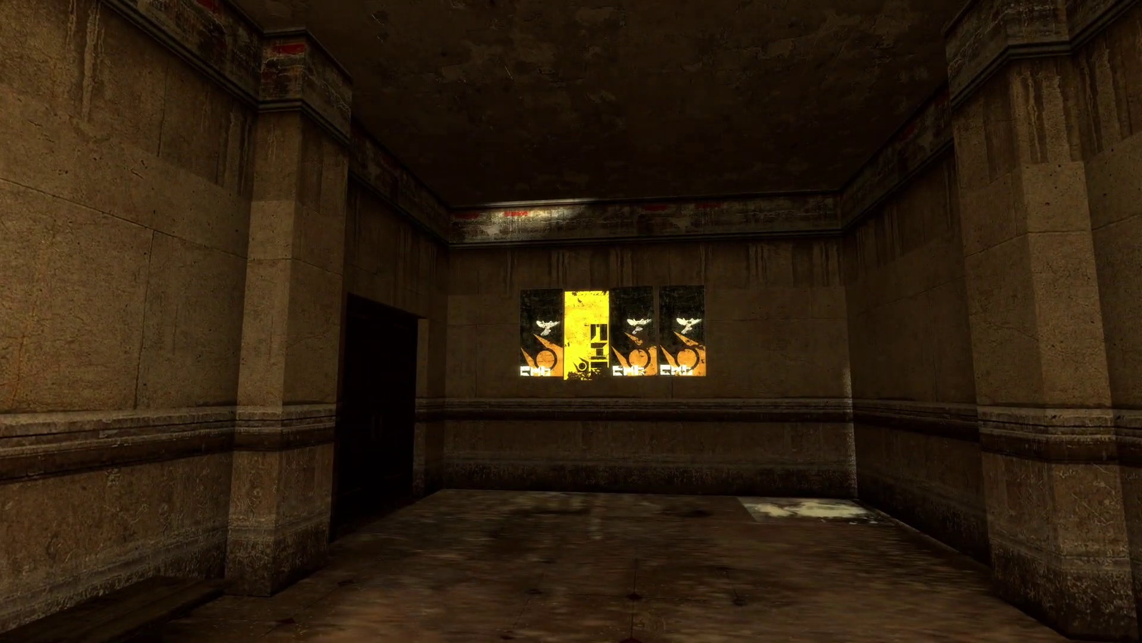
{"action": "key", "text": "grave"}
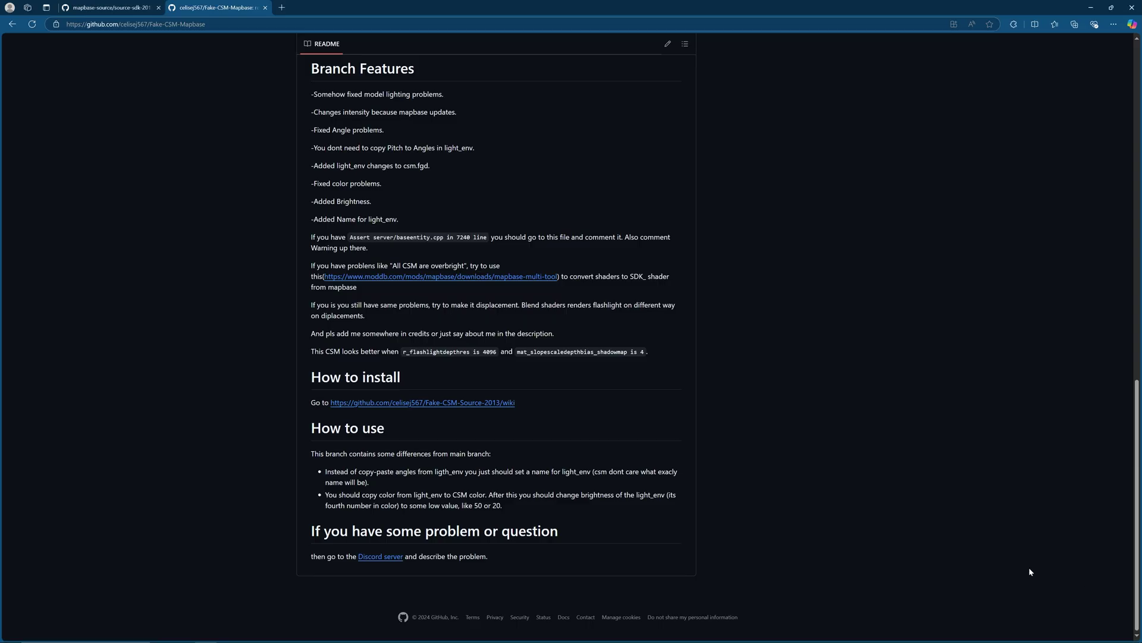
Step: Read through the Fake-CSM-Mapbase README, including its example images, branch features, and installation and usage notes
{"action": "scroll", "coordinate": [273, 237], "scroll_direction": "up", "scroll_amount": 10}
{"action": "scroll", "coordinate": [267, 240], "scroll_direction": "up", "scroll_amount": 3}
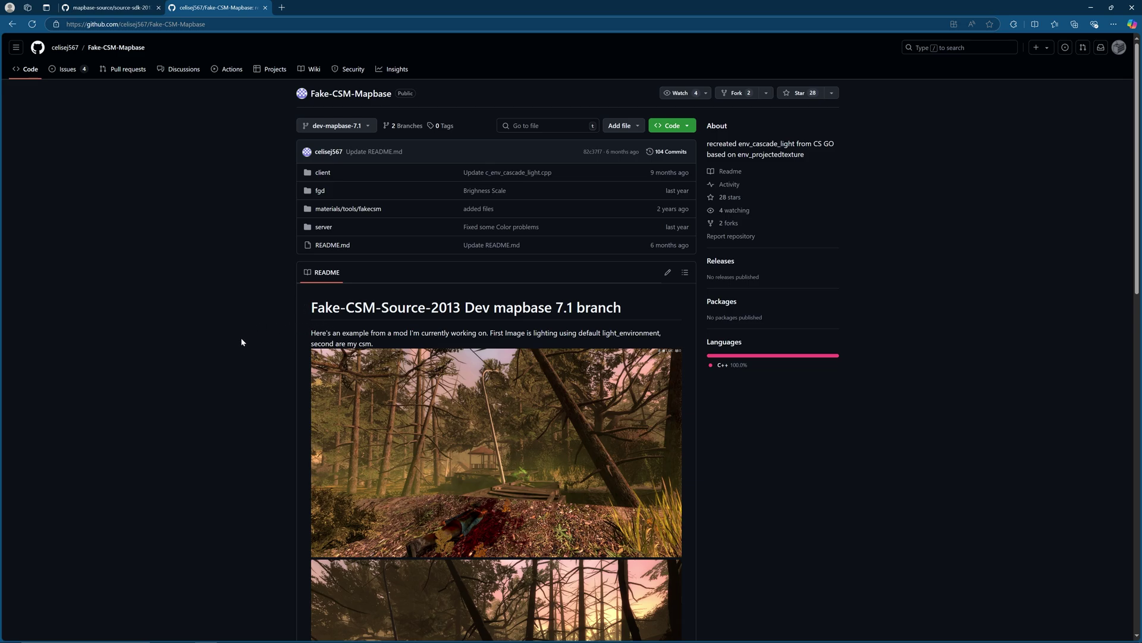
{"action": "scroll", "coordinate": [241, 339], "scroll_direction": "down", "scroll_amount": 9}
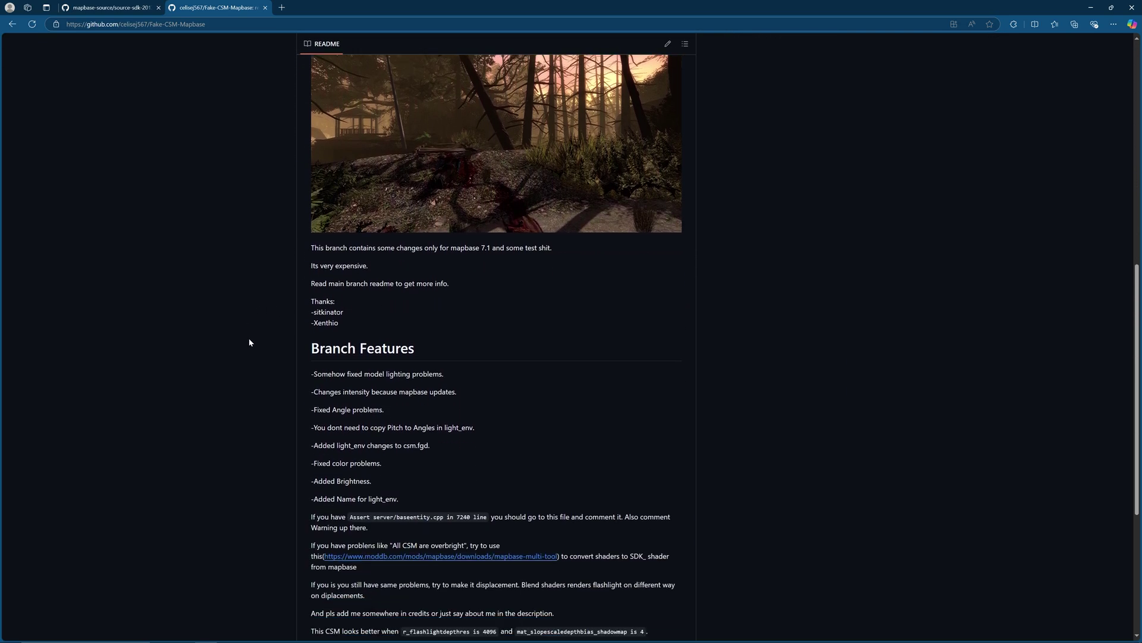
{"action": "scroll", "coordinate": [250, 342], "scroll_direction": "down", "scroll_amount": 2}
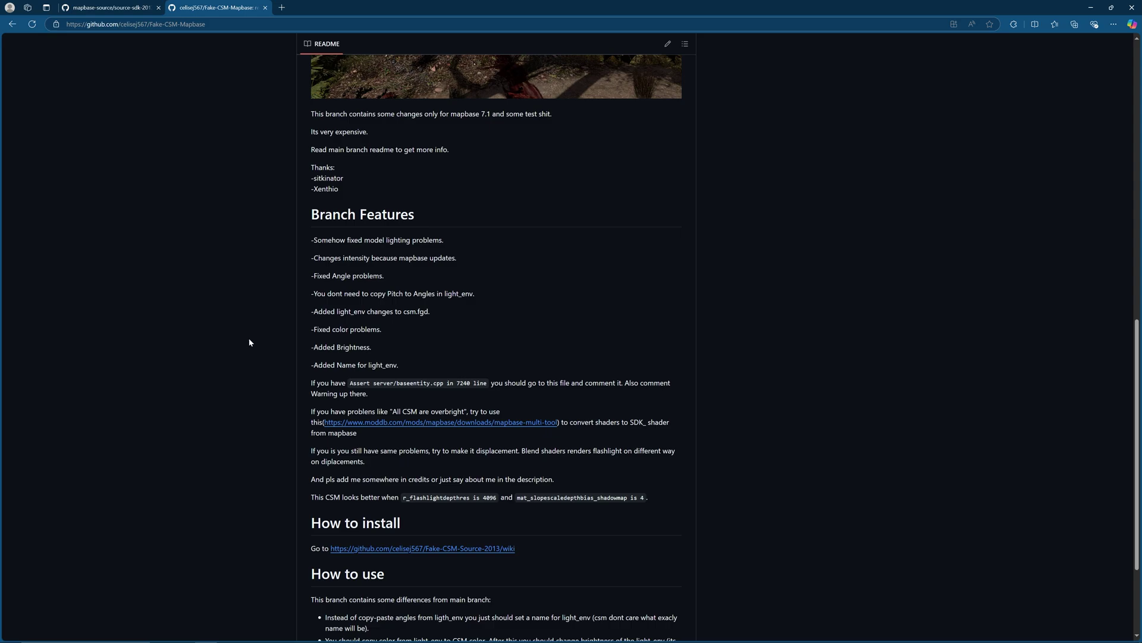
{"action": "scroll", "coordinate": [249, 343], "scroll_direction": "down", "scroll_amount": 1}
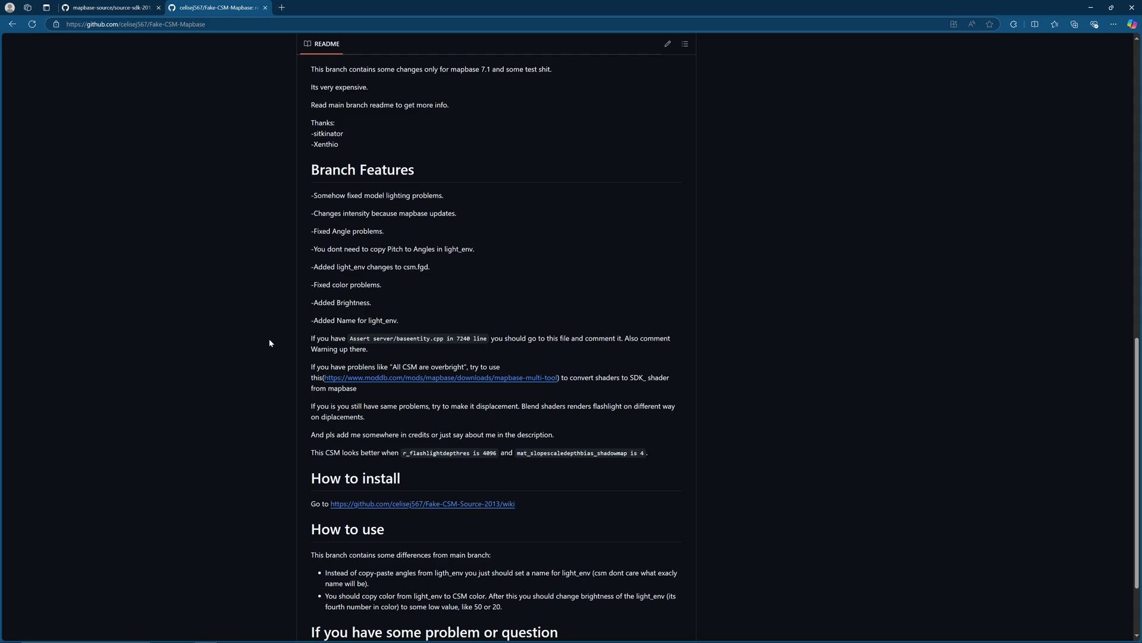
{"action": "scroll", "coordinate": [269, 343], "scroll_direction": "up", "scroll_amount": 6}
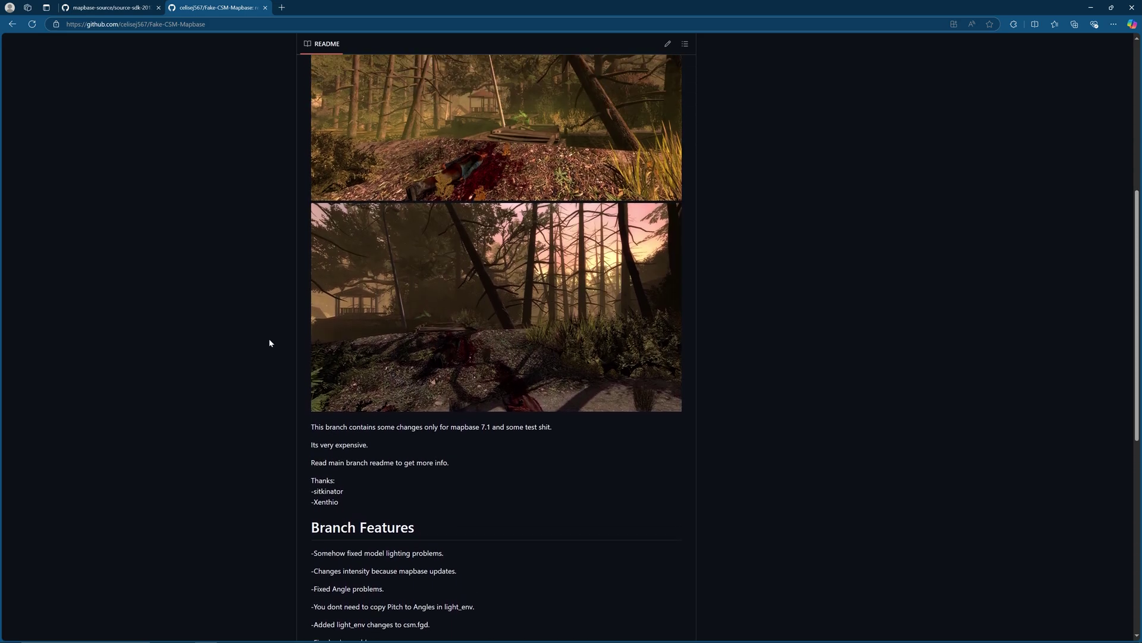
{"action": "scroll", "coordinate": [270, 343], "scroll_direction": "up", "scroll_amount": 6}
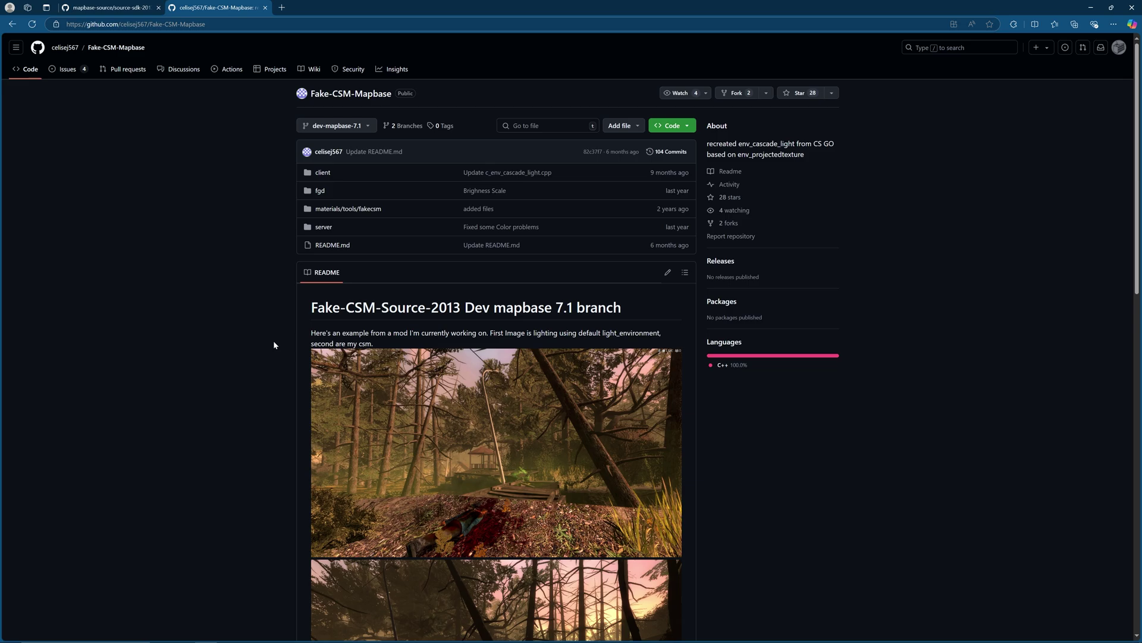
{"action": "scroll", "coordinate": [274, 342], "scroll_direction": "down", "scroll_amount": 3}
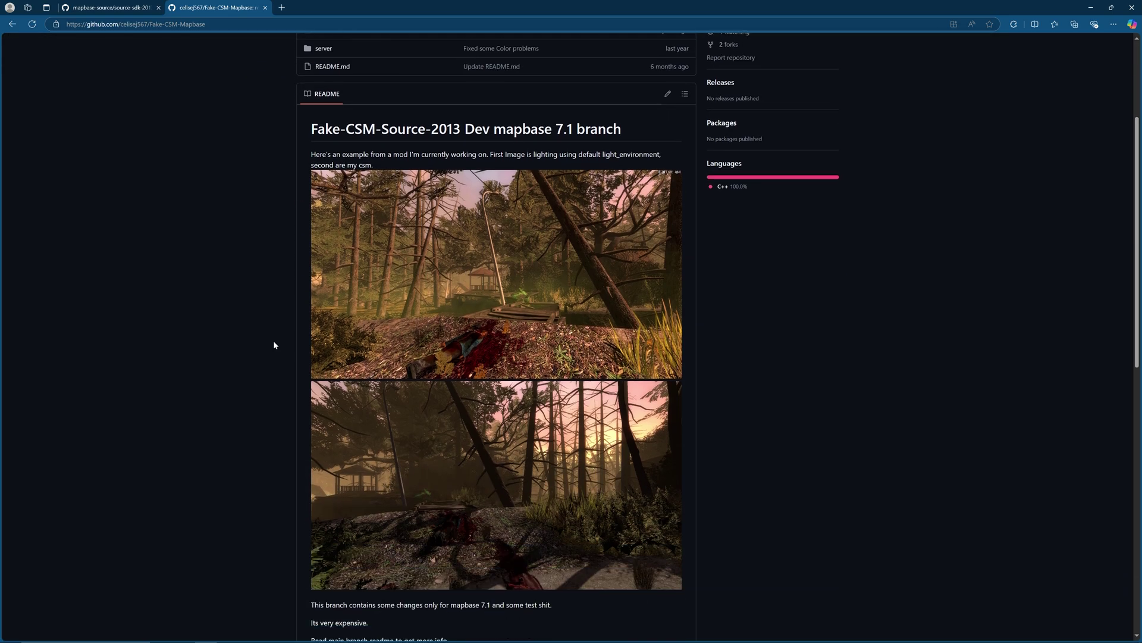
{"action": "scroll", "coordinate": [274, 345], "scroll_direction": "up", "scroll_amount": 3}
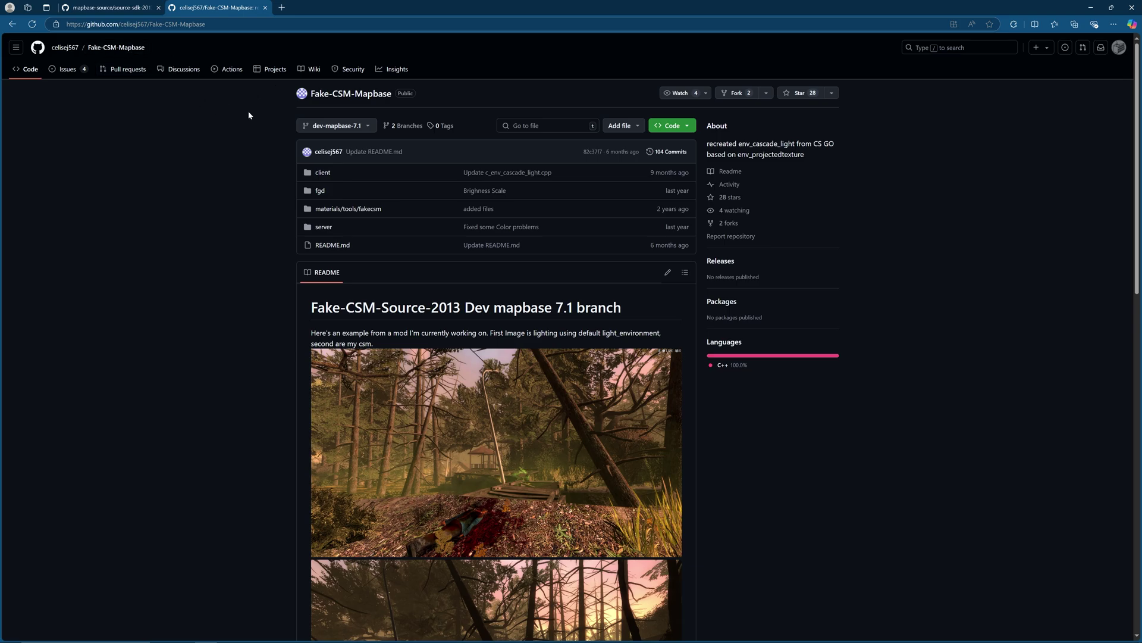
Step: Examine the env_projectedtexture mention in the repository description and the README's recommended r_flashlightdepthres and mat_slopescaledepthbias_shadowmap settings
{"action": "left_click_drag", "start_coordinate": [738, 154], "coordinate": [817, 160]}
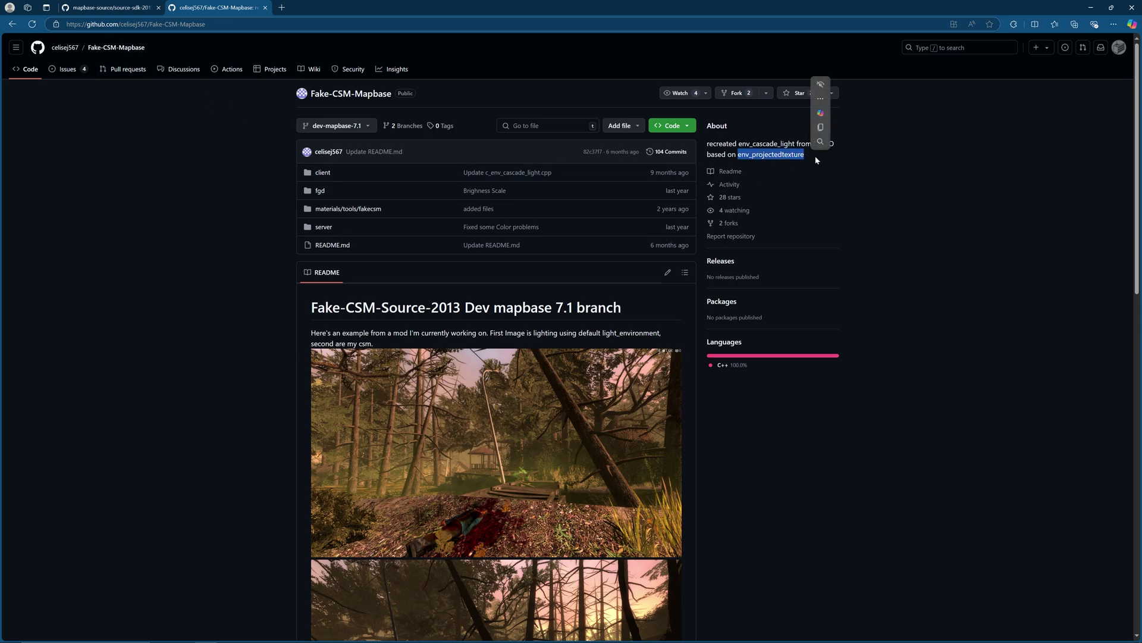
{"action": "left_click", "coordinate": [859, 173]}
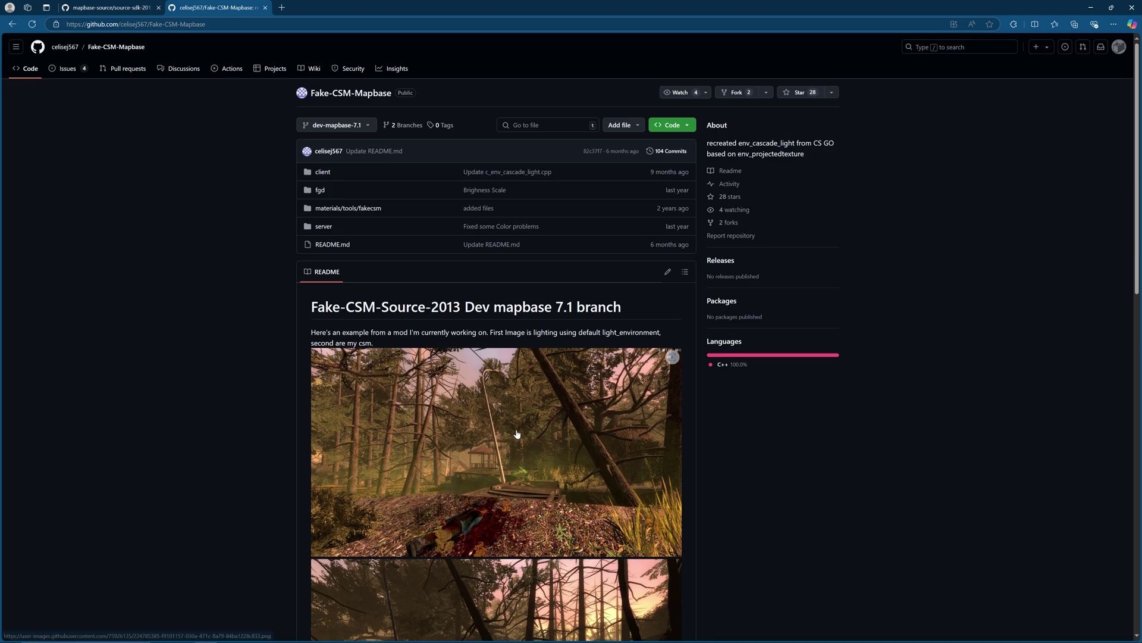
{"action": "scroll", "coordinate": [898, 419], "scroll_direction": "down", "scroll_amount": 5}
{"action": "scroll", "coordinate": [248, 388], "scroll_direction": "down", "scroll_amount": 7}
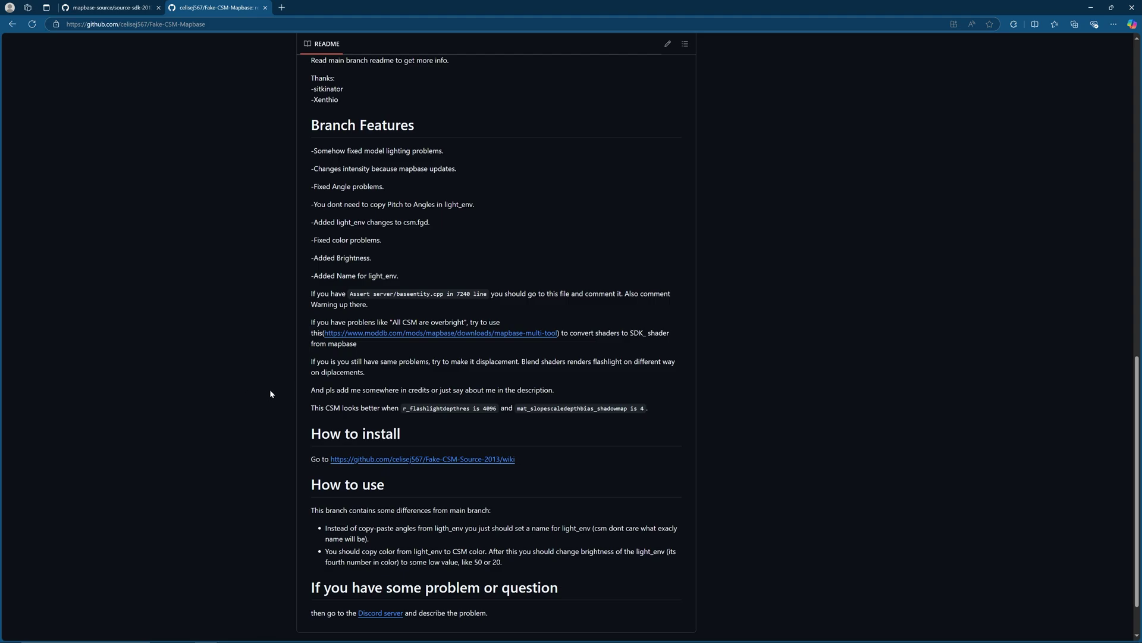
{"action": "scroll", "coordinate": [274, 390], "scroll_direction": "down", "scroll_amount": 1}
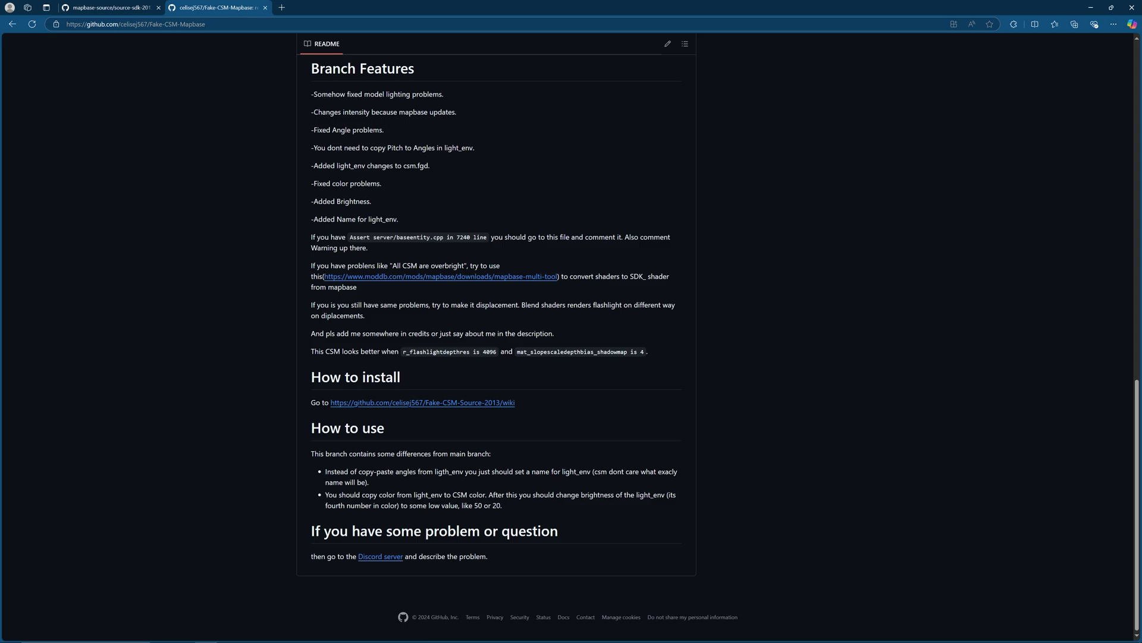
{"action": "left_click_drag", "start_coordinate": [403, 351], "coordinate": [646, 351]}
{"action": "left_click", "coordinate": [667, 368]}
{"action": "scroll", "coordinate": [667, 368], "scroll_direction": "up", "scroll_amount": 15}
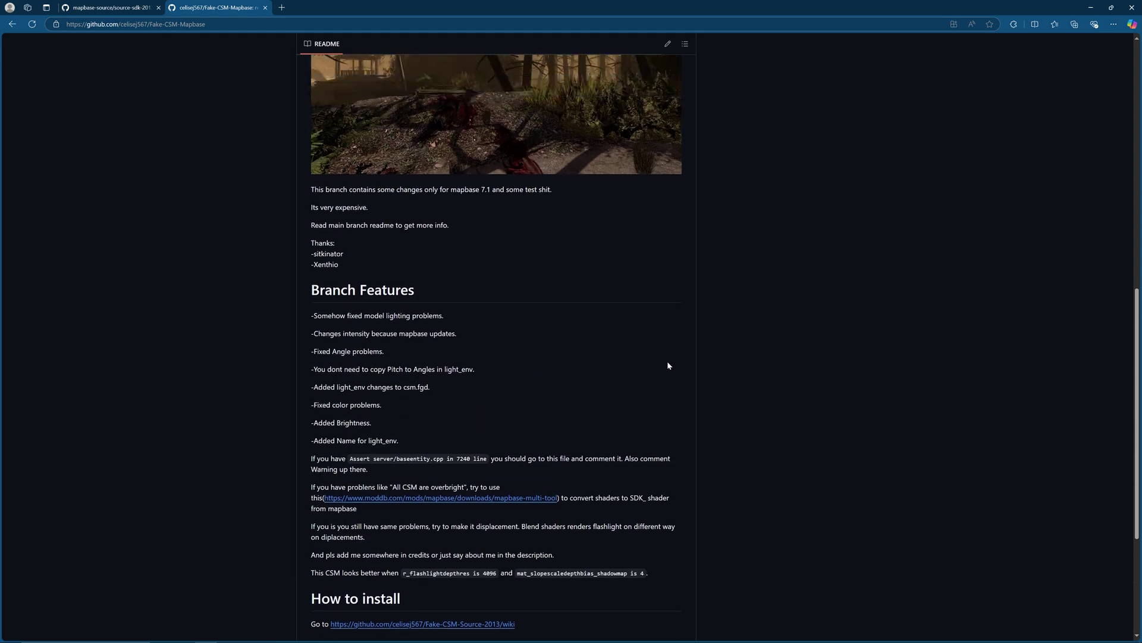
Step: Switch to the mapbase-source source-sdk-2013 repository and show its code download options
{"action": "left_click", "coordinate": [96, 5]}
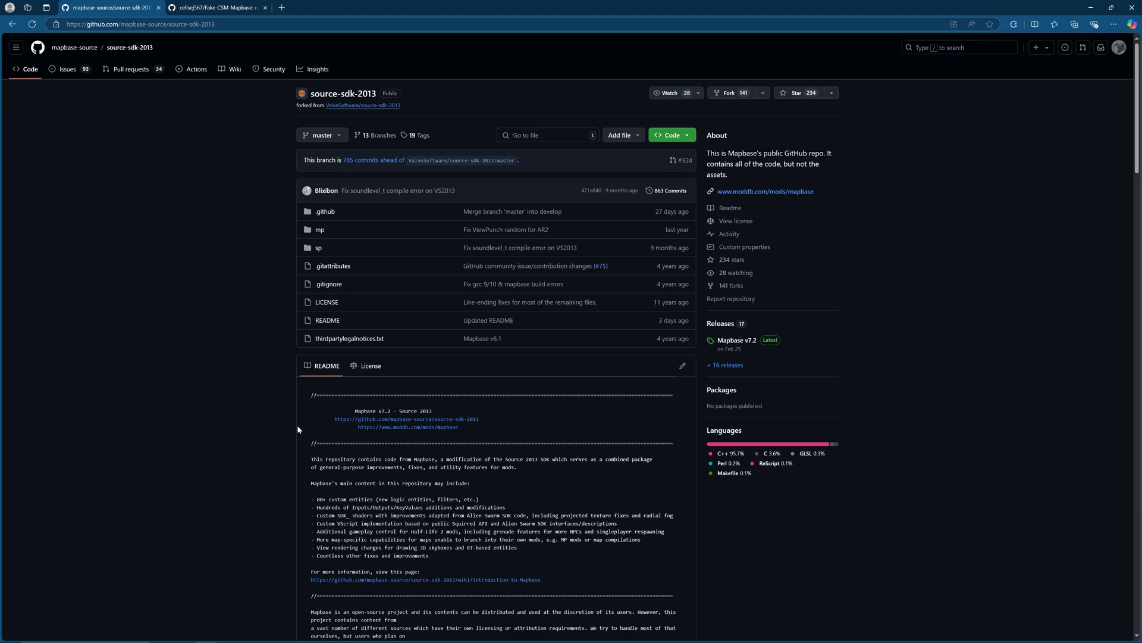
{"action": "left_click", "coordinate": [675, 135]}
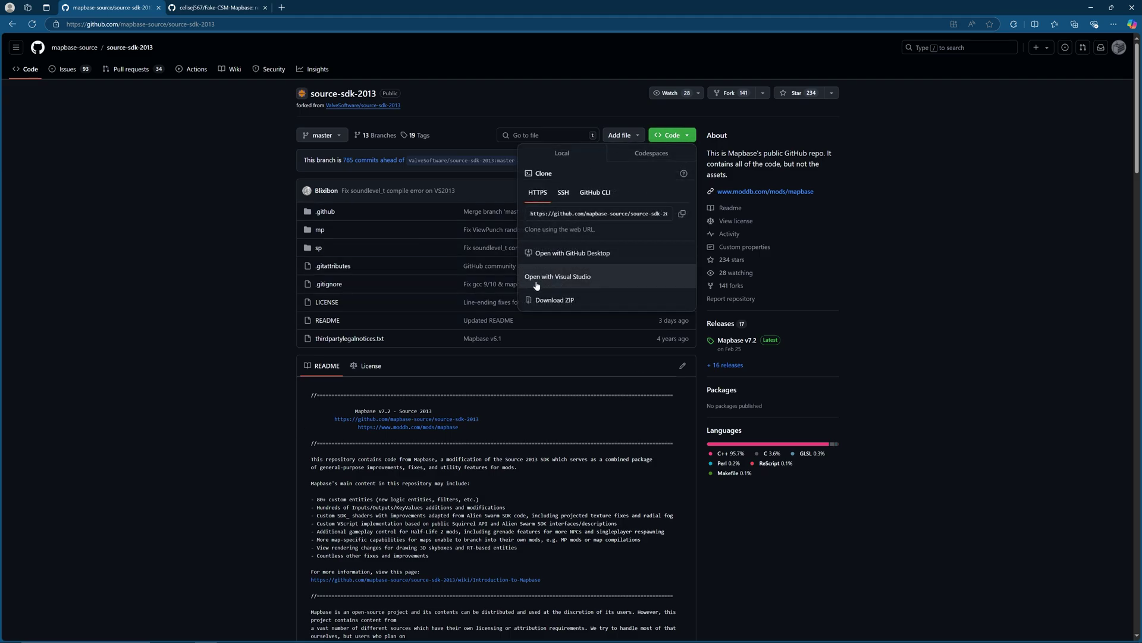
{"action": "left_click", "coordinate": [675, 137]}
{"action": "left_click", "coordinate": [674, 138]}
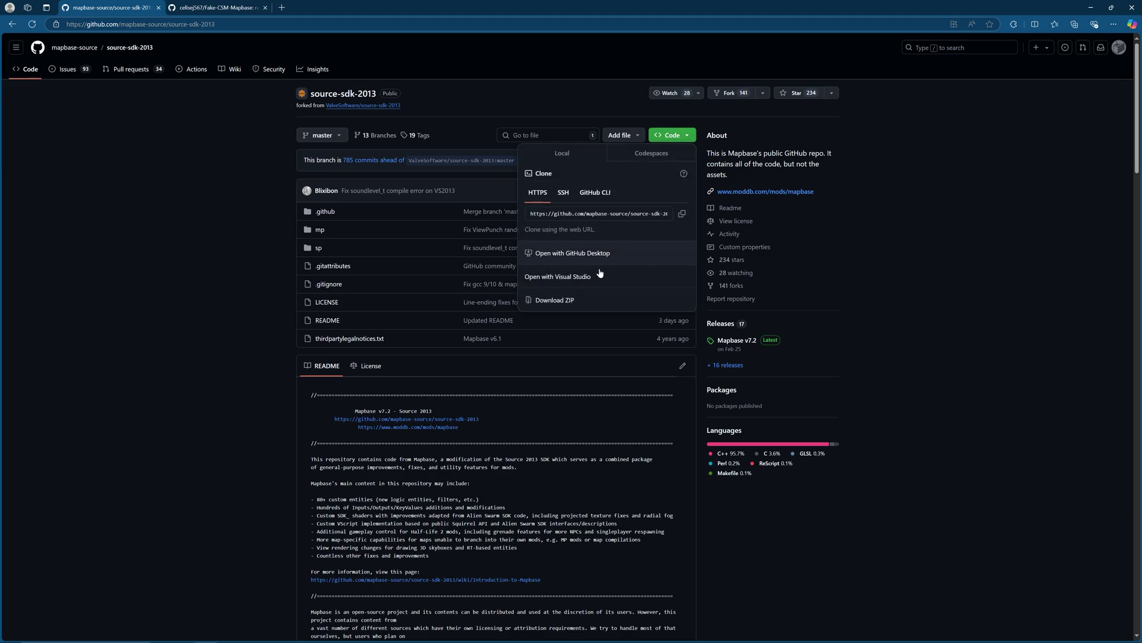
Step: Return to the Fake-CSM-Mapbase repository and check its code download options
{"action": "left_click", "coordinate": [218, 7]}
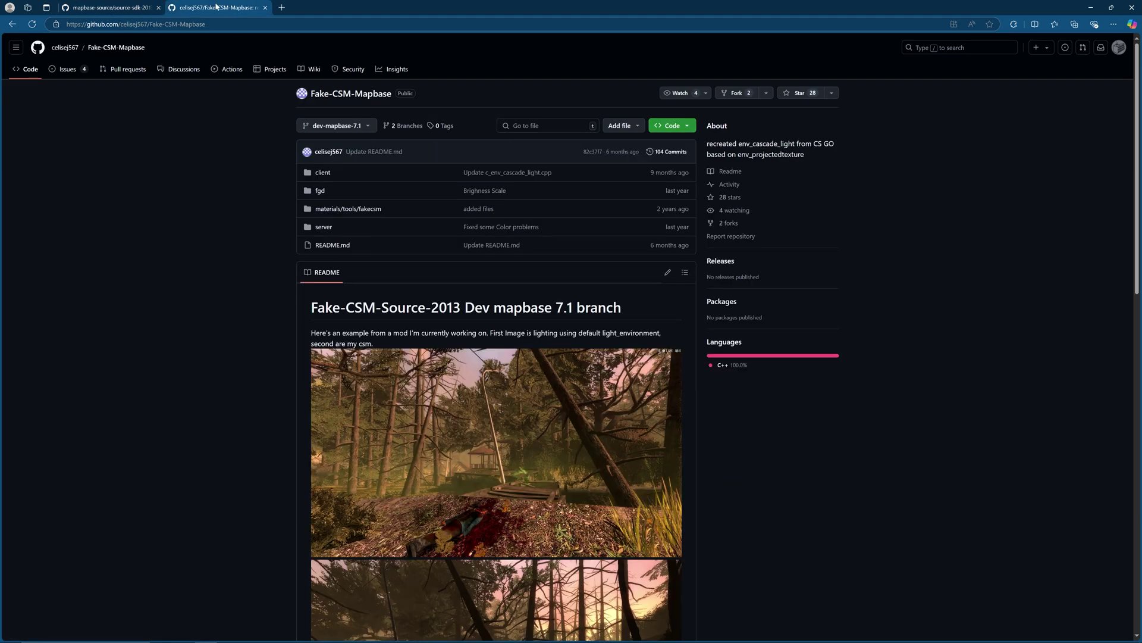
{"action": "left_click", "coordinate": [674, 126]}
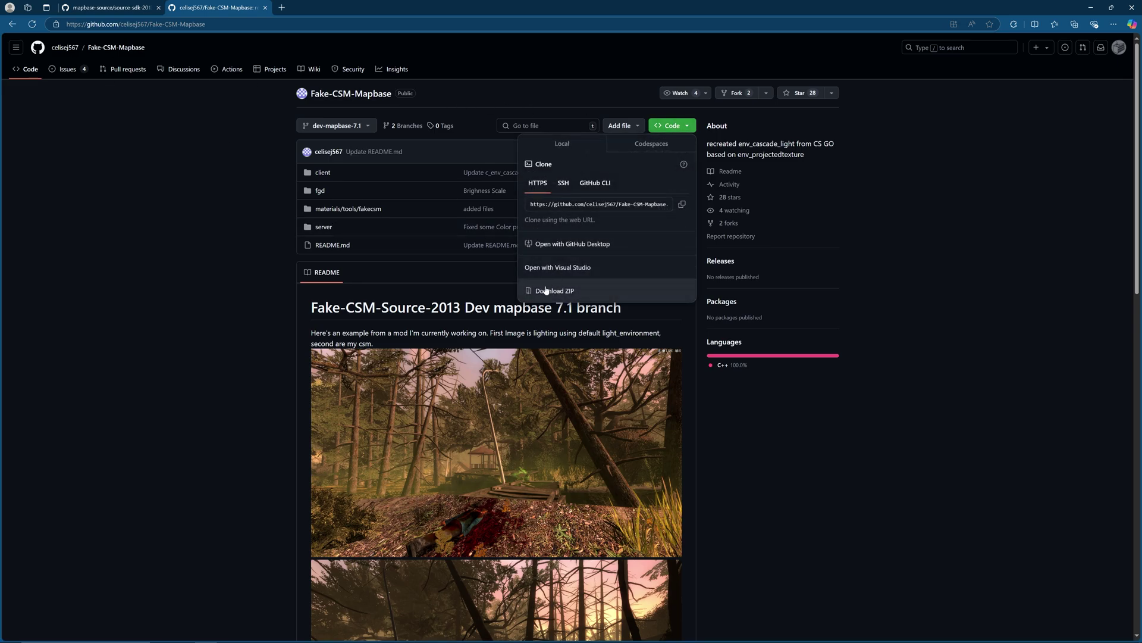
{"action": "left_click", "coordinate": [671, 126]}
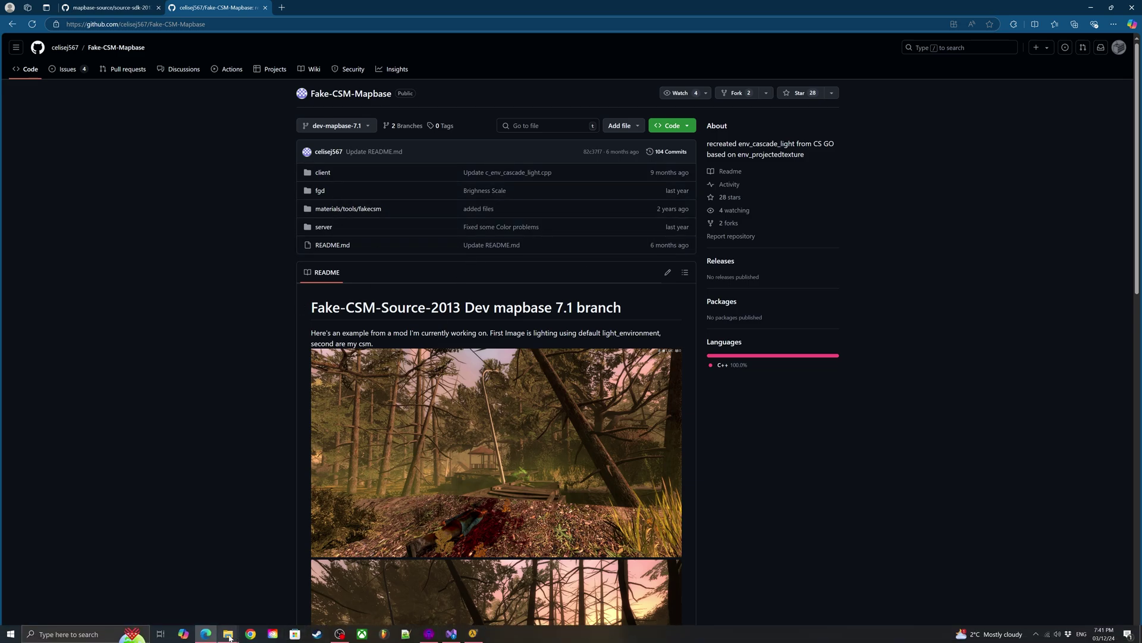
Step: Switch to File Explorer and bring up the window showing the mod's Test\src folder
{"action": "mouse_move", "coordinate": [228, 633]}
{"action": "left_click", "coordinate": [223, 578]}
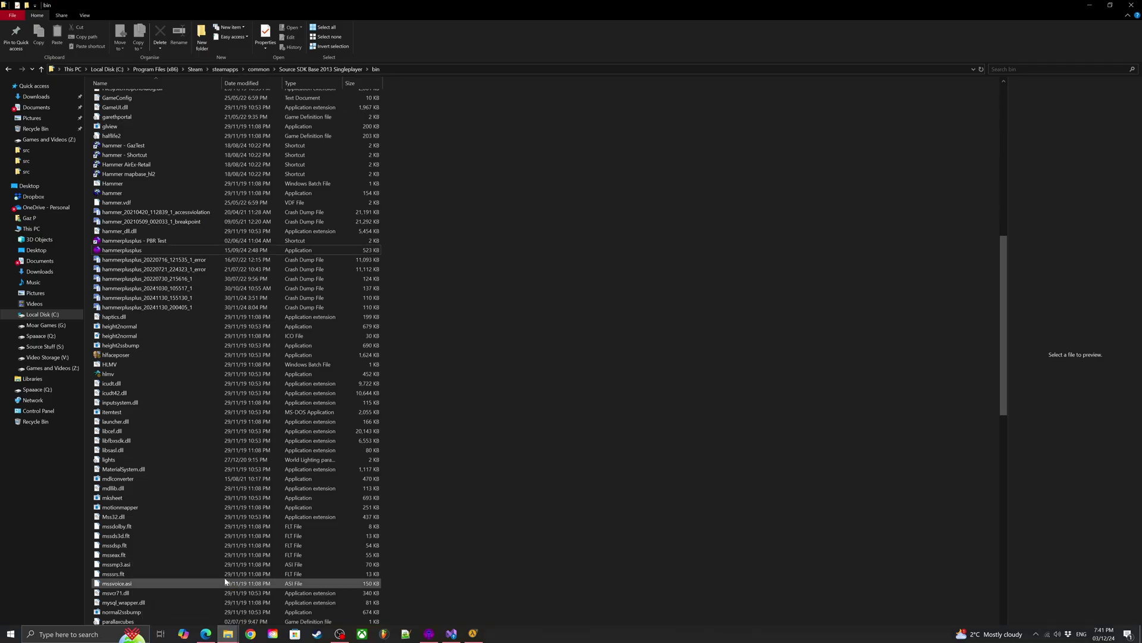
{"action": "mouse_move", "coordinate": [228, 634]}
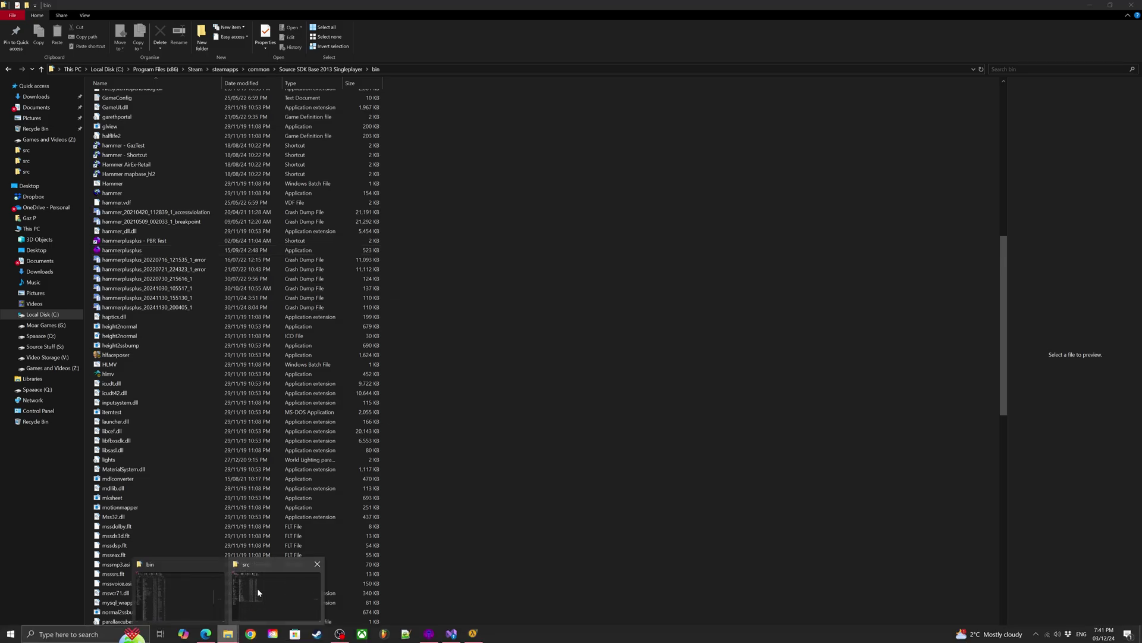
{"action": "left_click", "coordinate": [257, 588]}
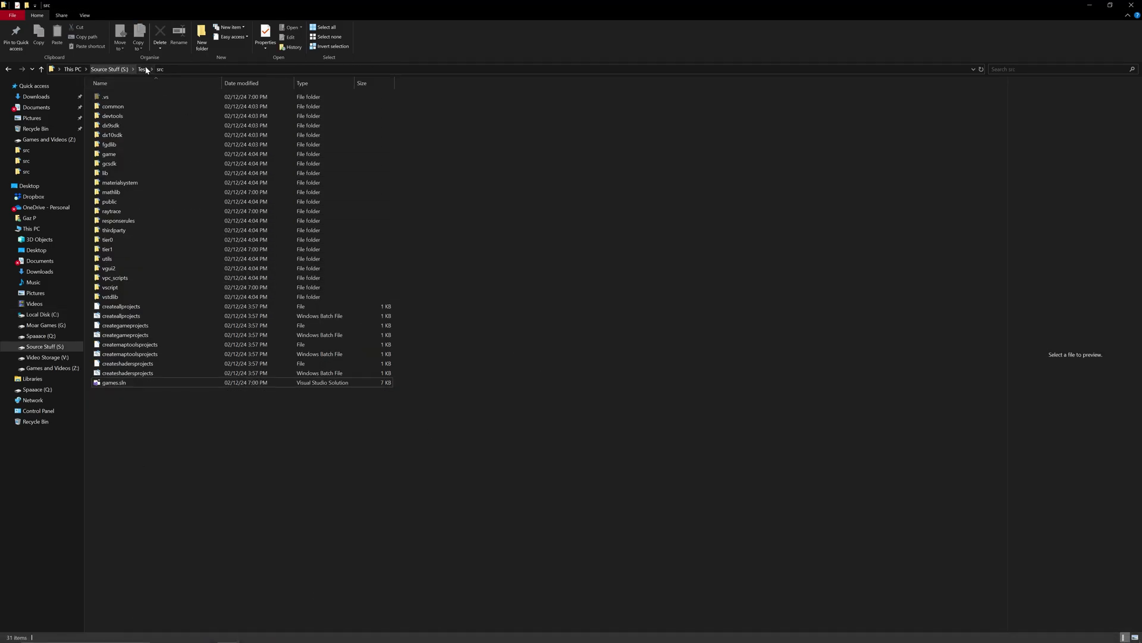
Step: Inspect the client and server source folders inside Test\src\game
{"action": "double_click", "coordinate": [64, 226]}
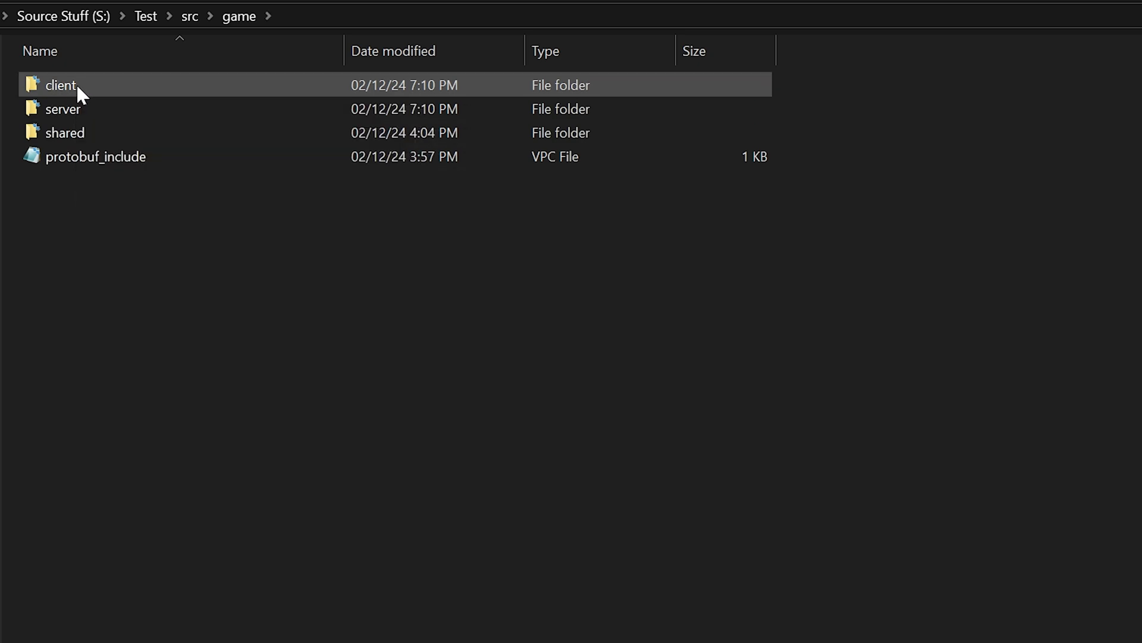
{"action": "left_click", "coordinate": [76, 84]}
{"action": "left_click", "coordinate": [145, 16]}
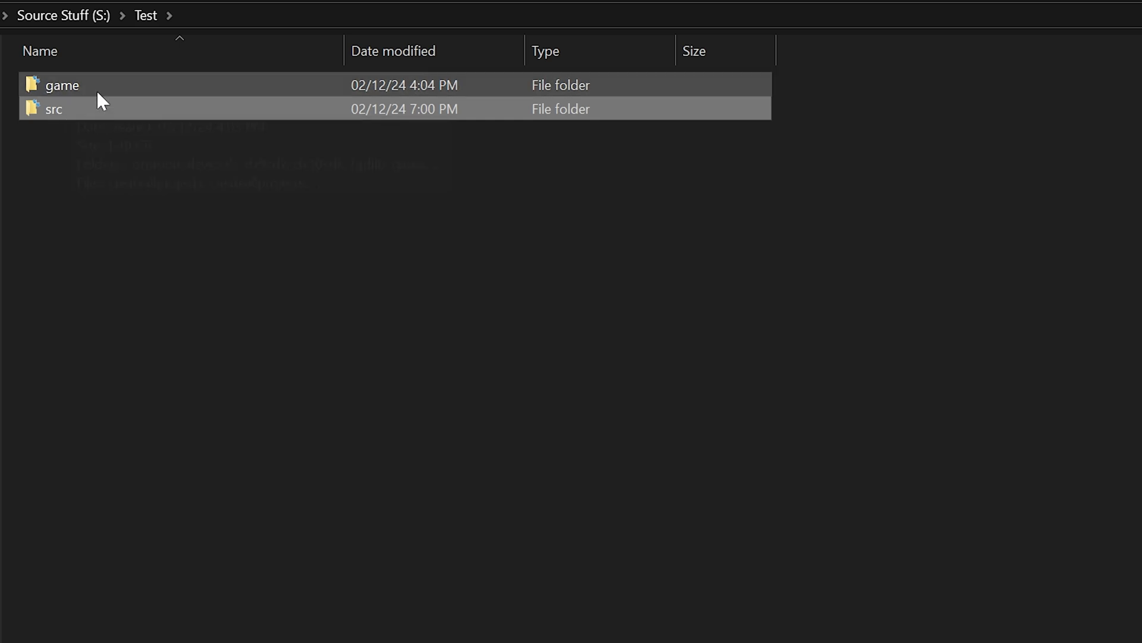
{"action": "double_click", "coordinate": [52, 110]}
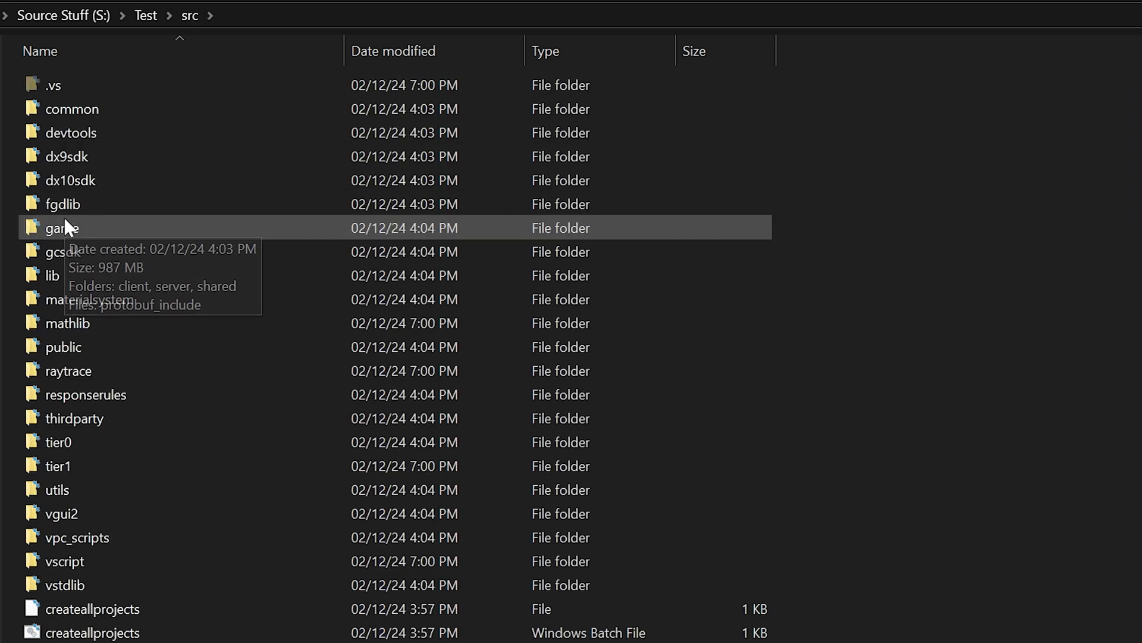
{"action": "double_click", "coordinate": [65, 225]}
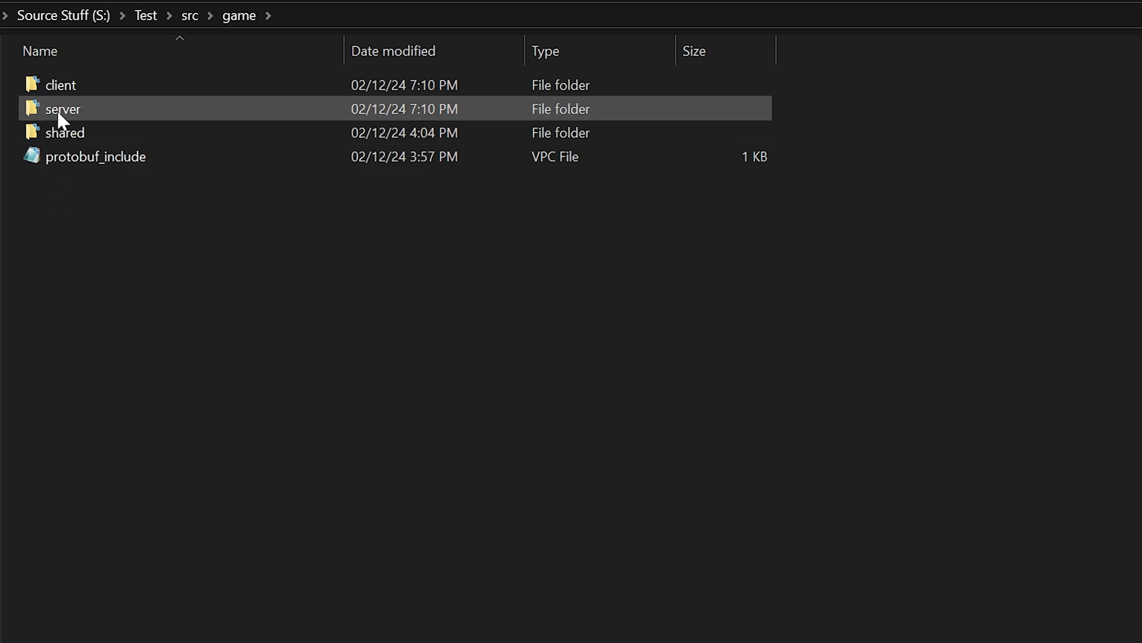
{"action": "double_click", "coordinate": [74, 86]}
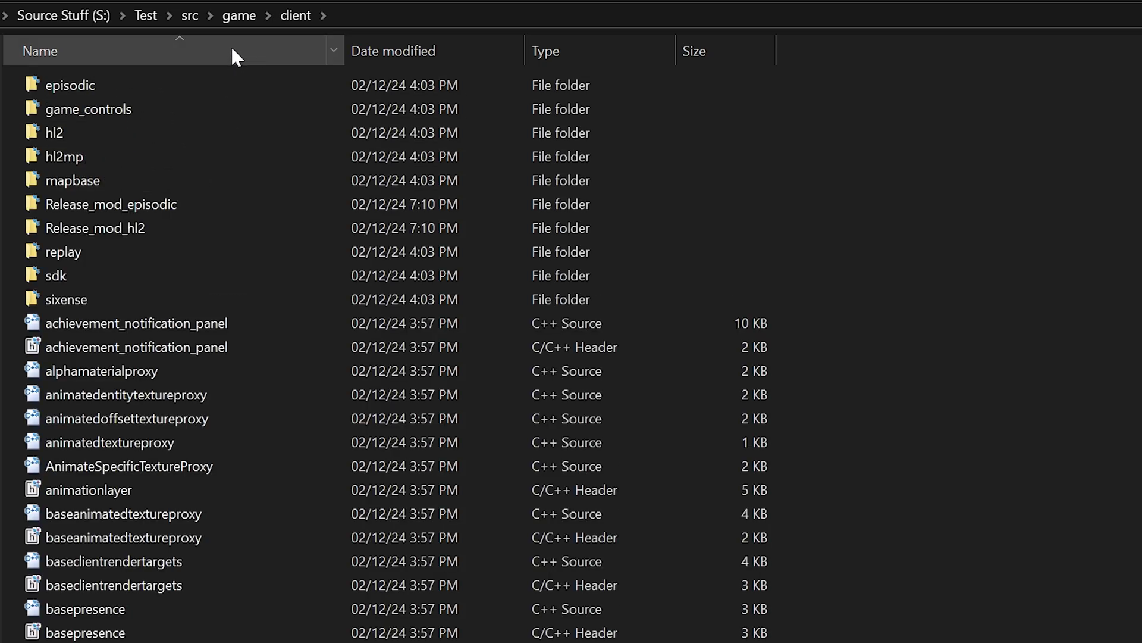
{"action": "left_click", "coordinate": [239, 15]}
{"action": "double_click", "coordinate": [52, 105]}
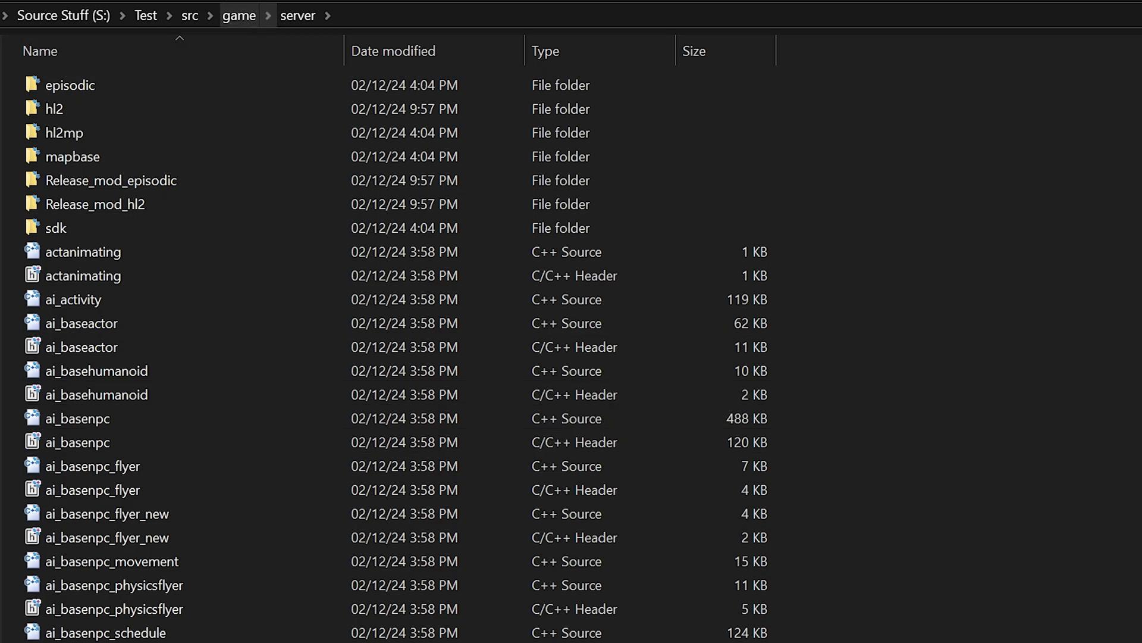
Step: Go to the Test\game\mod_hl2\materials folder and select its tools folder
{"action": "left_click", "coordinate": [189, 16]}
{"action": "left_click", "coordinate": [135, 16]}
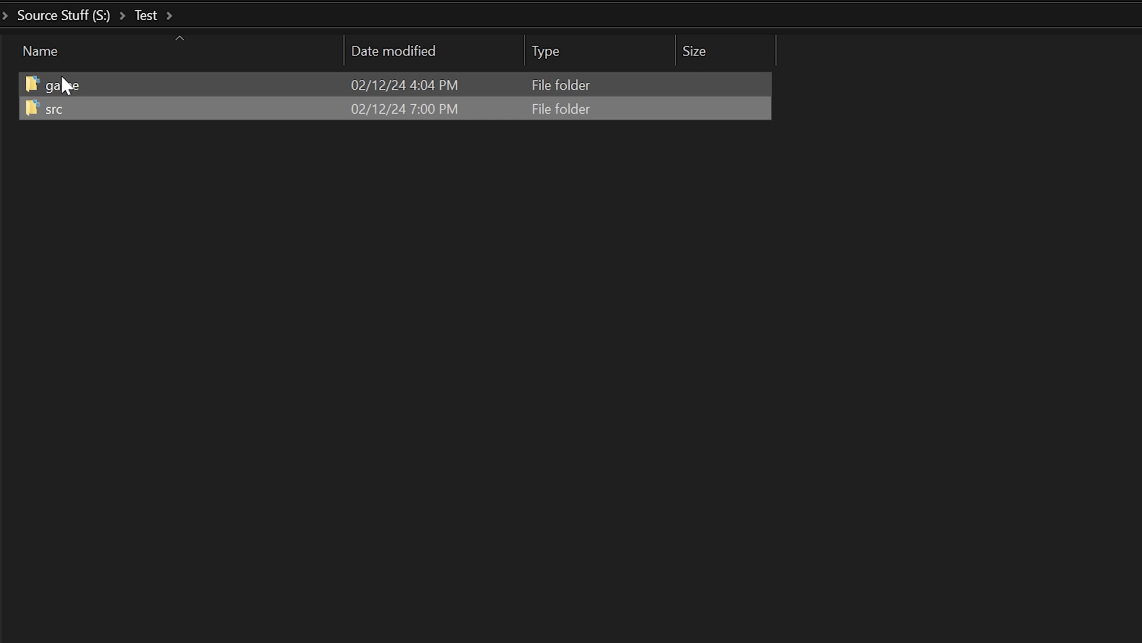
{"action": "double_click", "coordinate": [61, 84]}
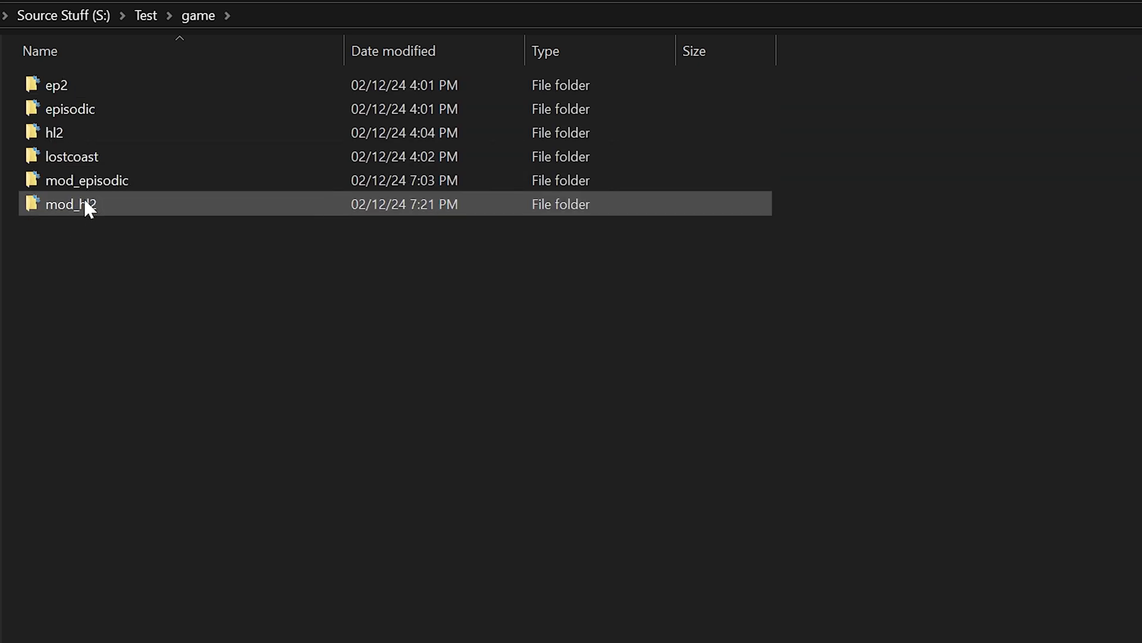
{"action": "double_click", "coordinate": [76, 202]}
{"action": "double_click", "coordinate": [55, 181]}
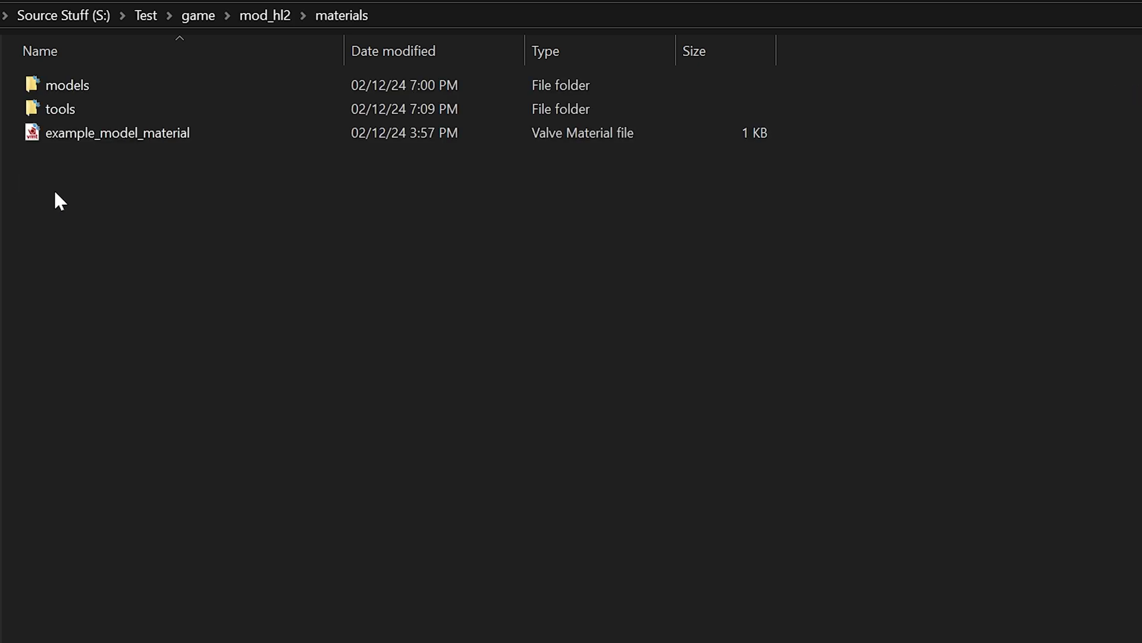
{"action": "left_click", "coordinate": [68, 108]}
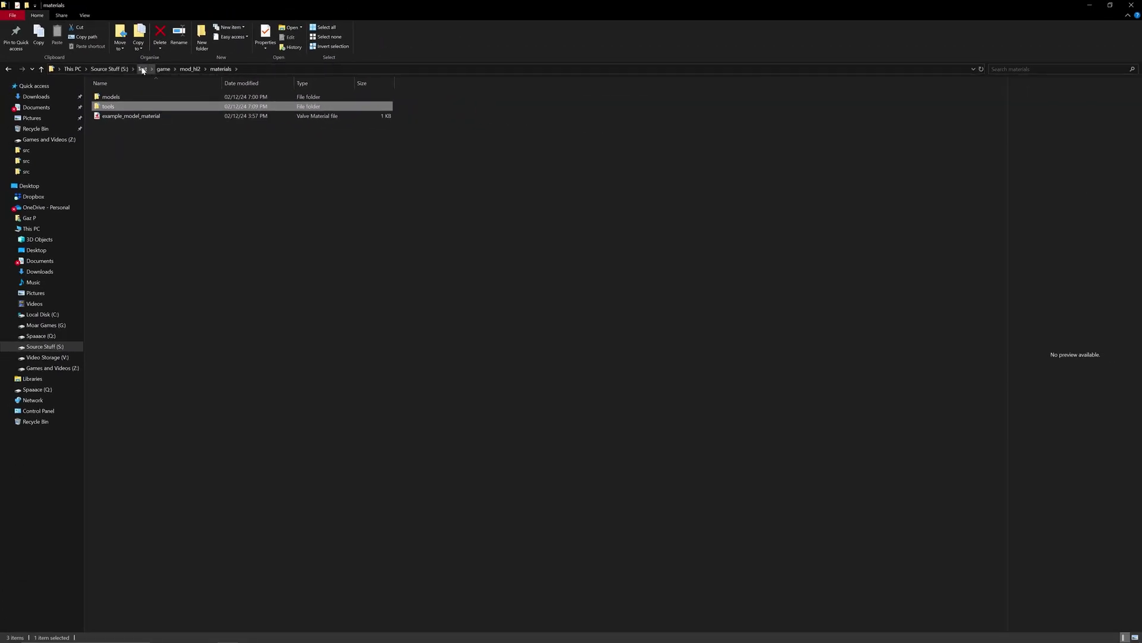
Step: Open the mod's Test\src folder, and switch to Visual Studio with the games solution
{"action": "left_click", "coordinate": [143, 69]}
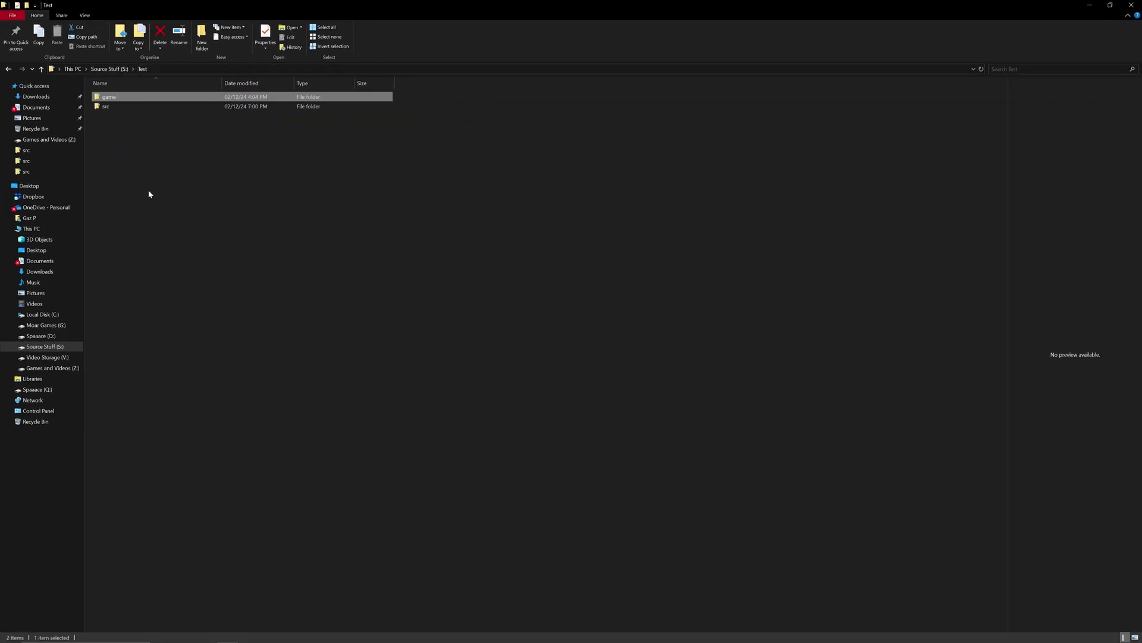
{"action": "double_click", "coordinate": [111, 108]}
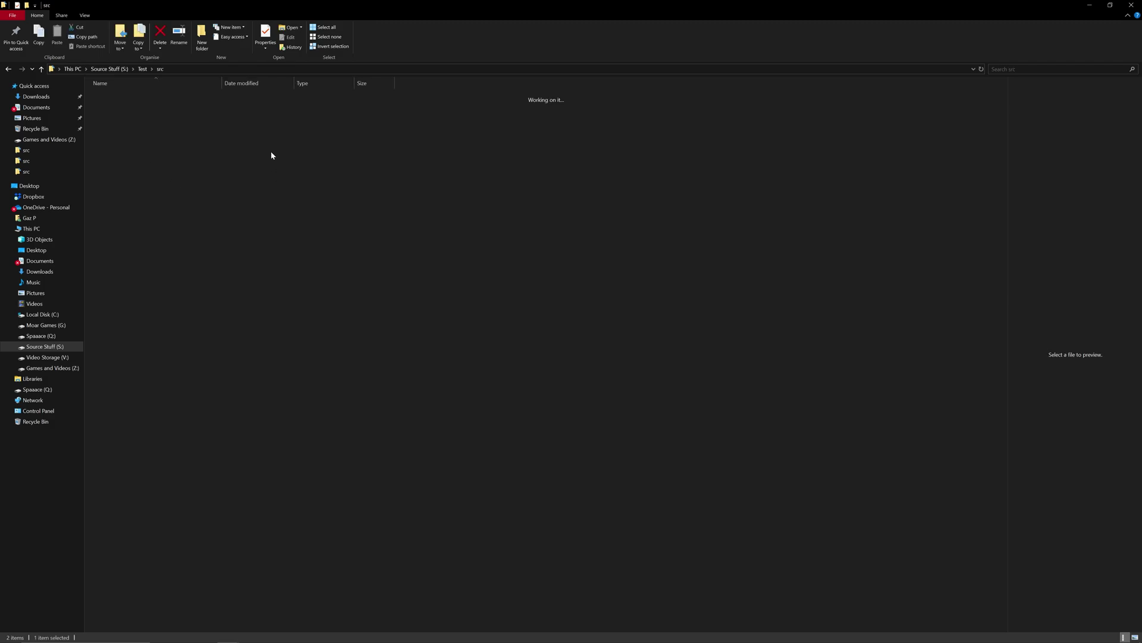
{"action": "left_click", "coordinate": [460, 635]}
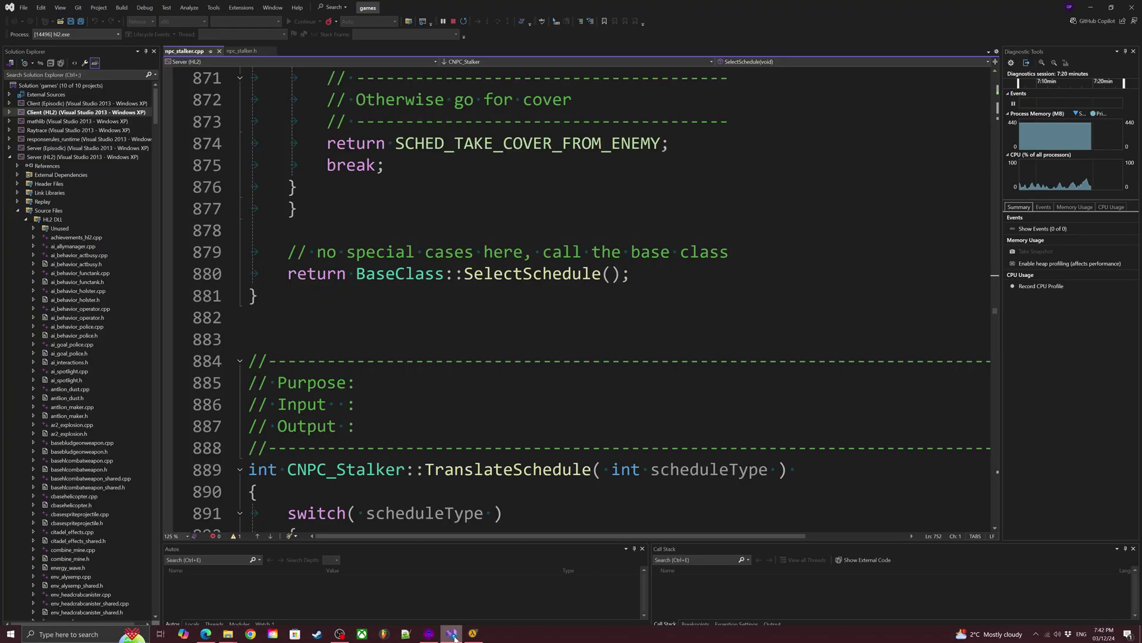
Step: Locate the env_cascade_light source file in Test\src\game\server as an existing item for the Server (HL2) project, without adding it
{"action": "right_click", "coordinate": [76, 158]}
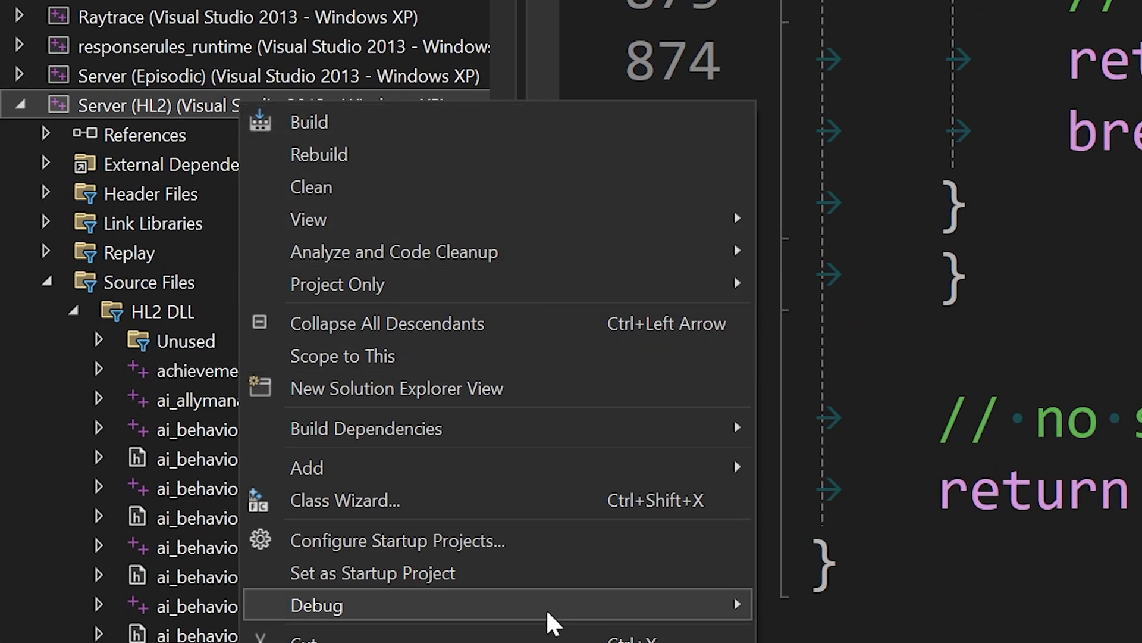
{"action": "mouse_move", "coordinate": [545, 479]}
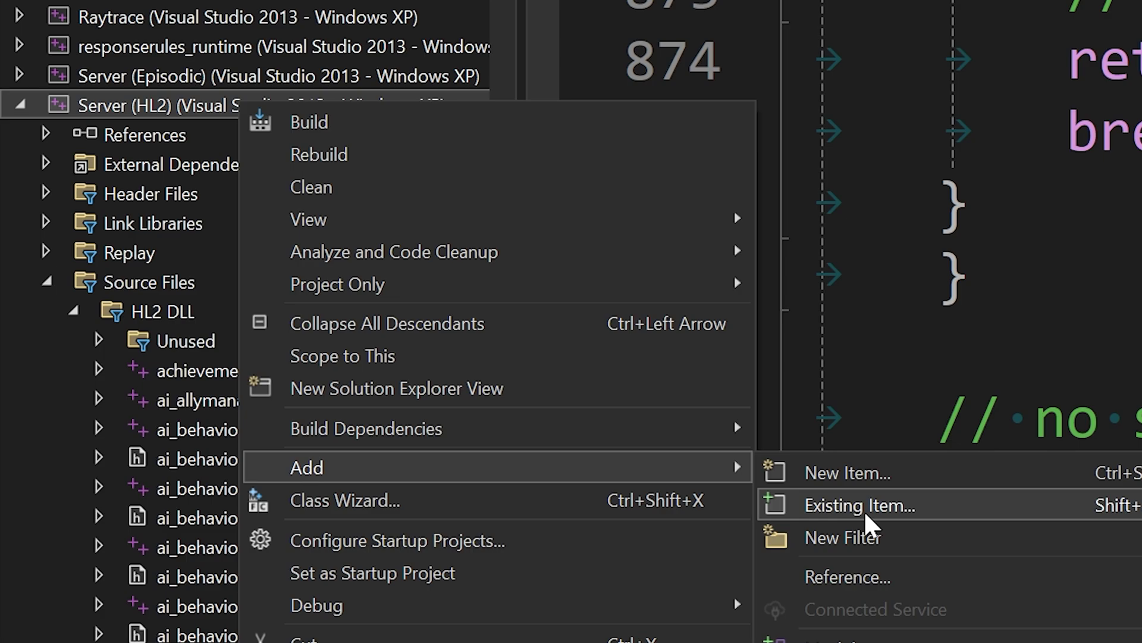
{"action": "left_click", "coordinate": [1020, 504]}
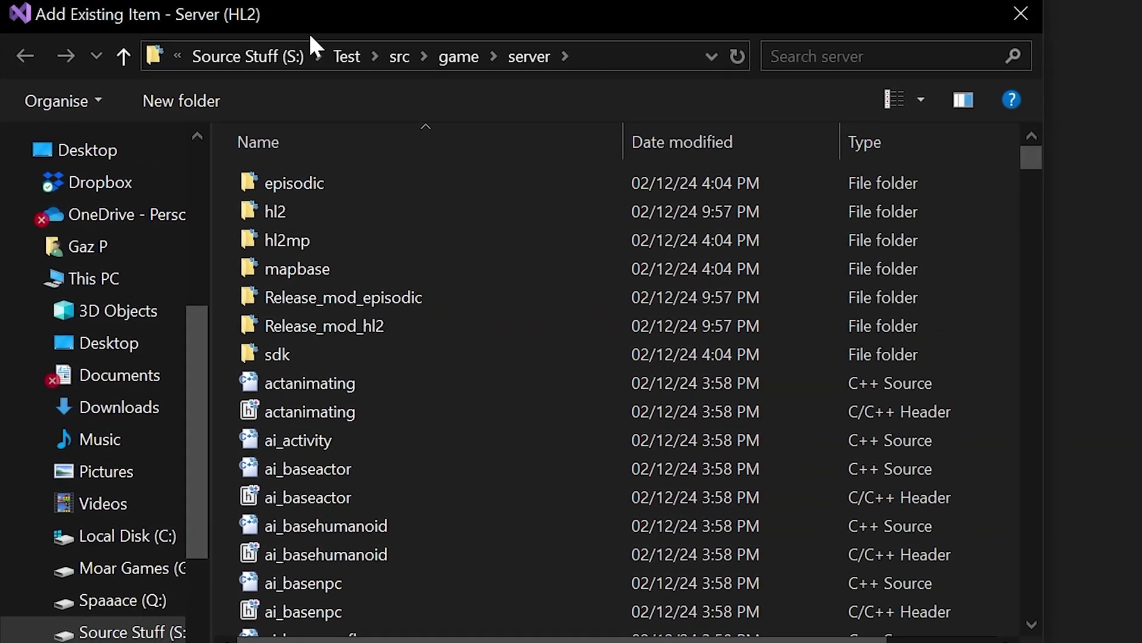
{"action": "left_click_drag", "start_coordinate": [1030, 157], "coordinate": [1033, 307]}
{"action": "left_click", "coordinate": [367, 348]}
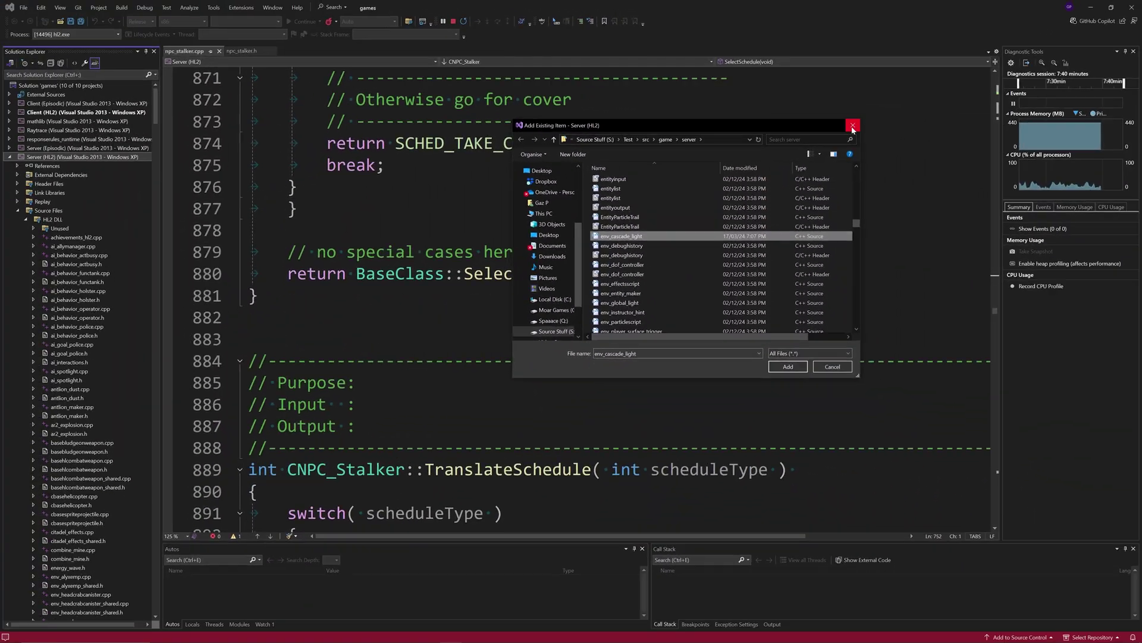
{"action": "left_click", "coordinate": [1021, 13]}
Step: Locate the C_Env_Cascade_Light header in Test\src\game\client as an existing item for the Client (HL2) project, and leave the file chooser
{"action": "right_click", "coordinate": [69, 113]}
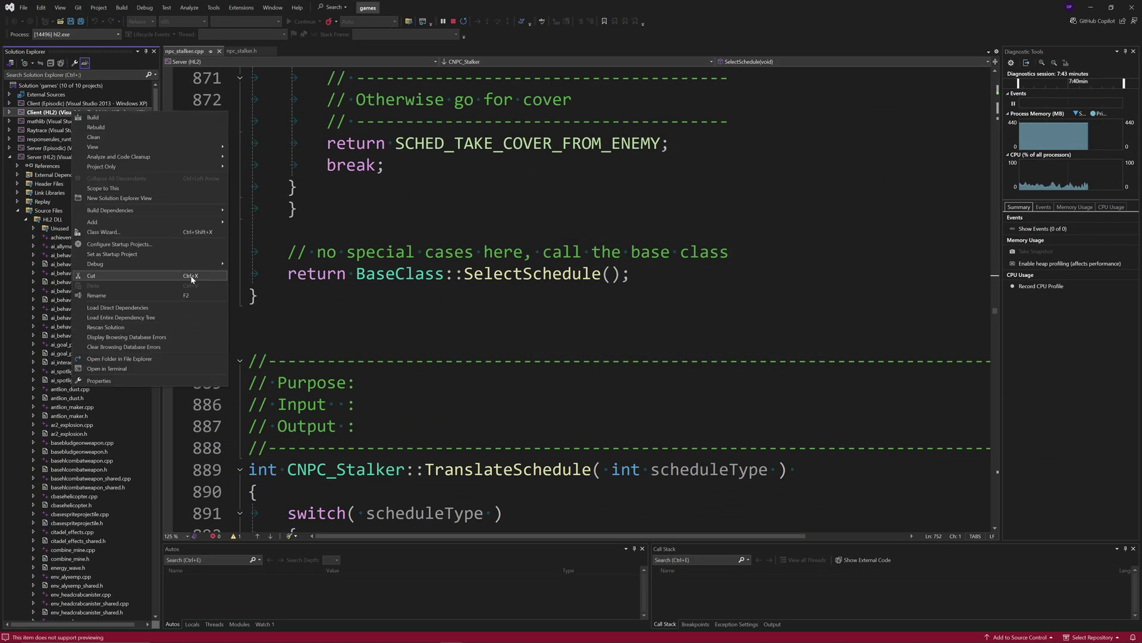
{"action": "mouse_move", "coordinate": [220, 222]}
{"action": "left_click", "coordinate": [259, 234]}
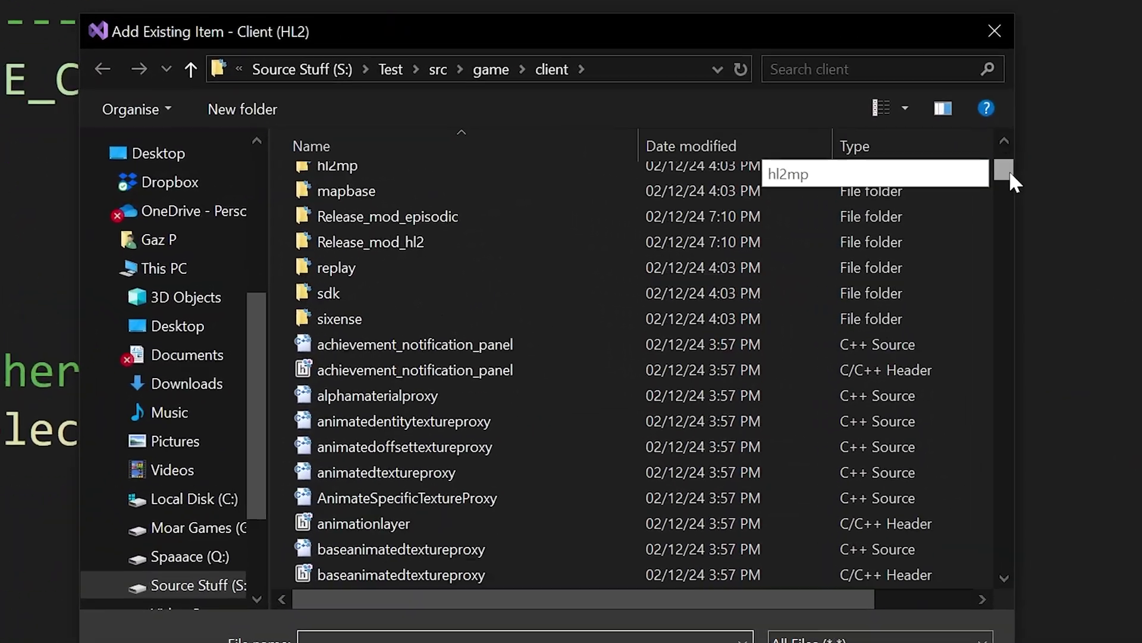
{"action": "left_click_drag", "start_coordinate": [1009, 170], "coordinate": [1004, 216]}
{"action": "scroll", "coordinate": [571, 400], "scroll_direction": "up", "scroll_amount": 6}
{"action": "scroll", "coordinate": [506, 452], "scroll_direction": "up", "scroll_amount": 4}
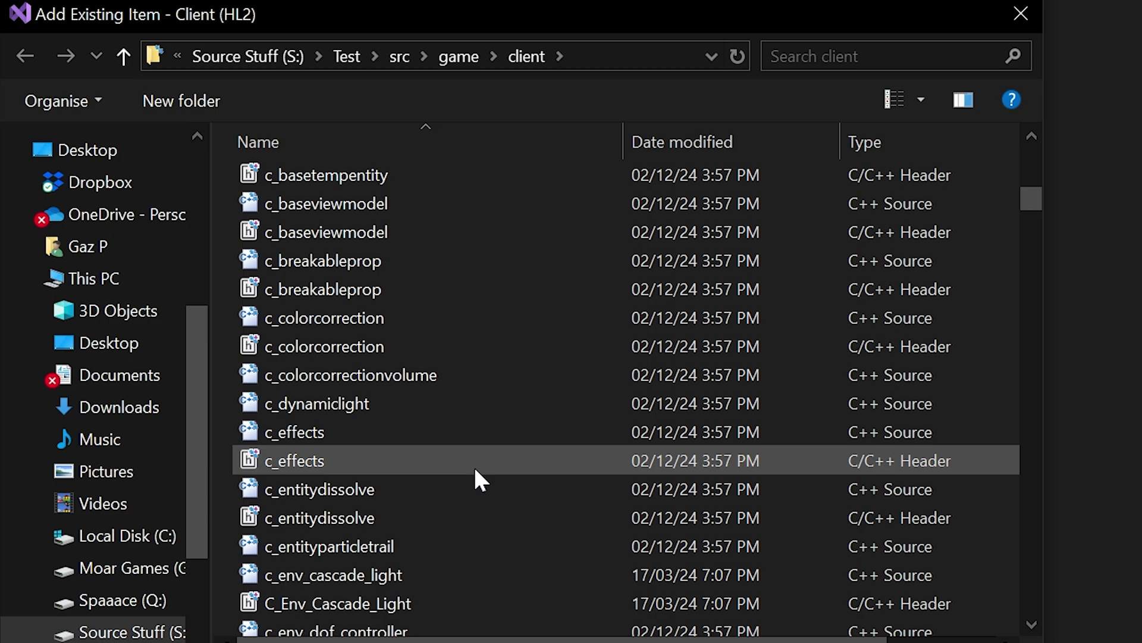
{"action": "scroll", "coordinate": [360, 494], "scroll_direction": "down", "scroll_amount": 2}
{"action": "left_click", "coordinate": [372, 448]}
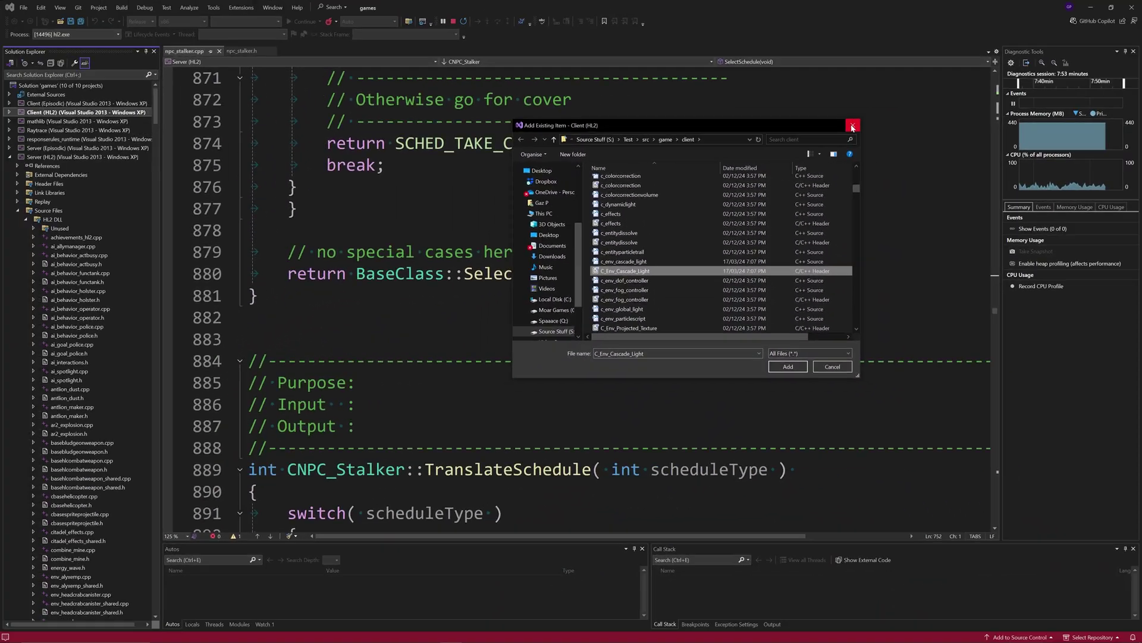
{"action": "key", "text": "Return"}
{"action": "left_click", "coordinate": [623, 274]}
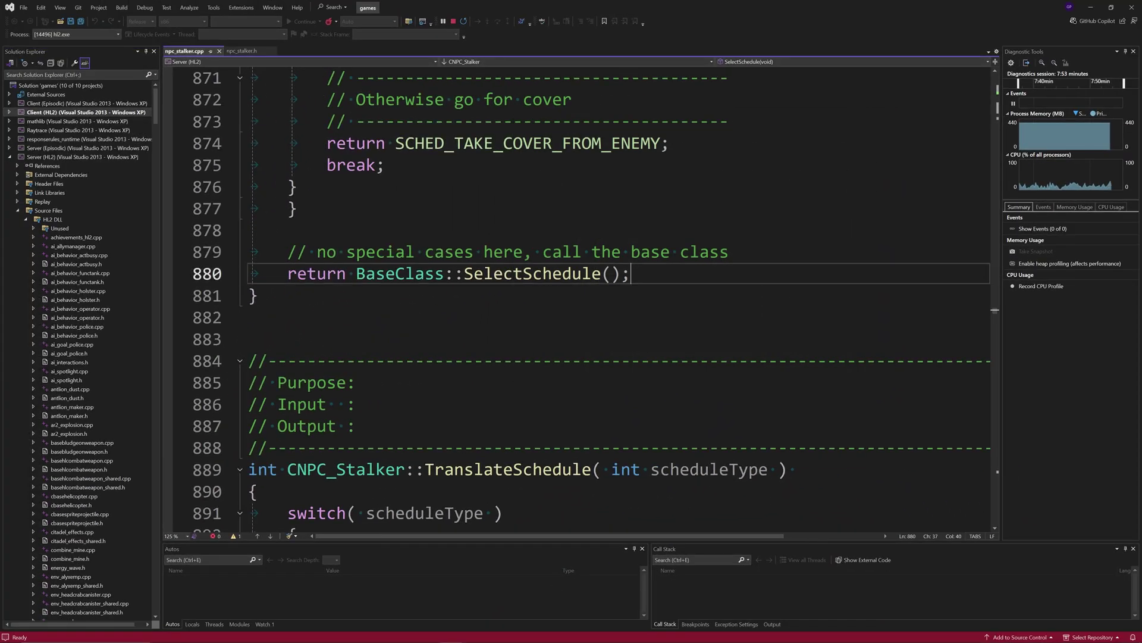
Step: Switch to Hammer++, close the env_cascade_light entity's properties and clear the selection
{"action": "mouse_move", "coordinate": [568, 634]}
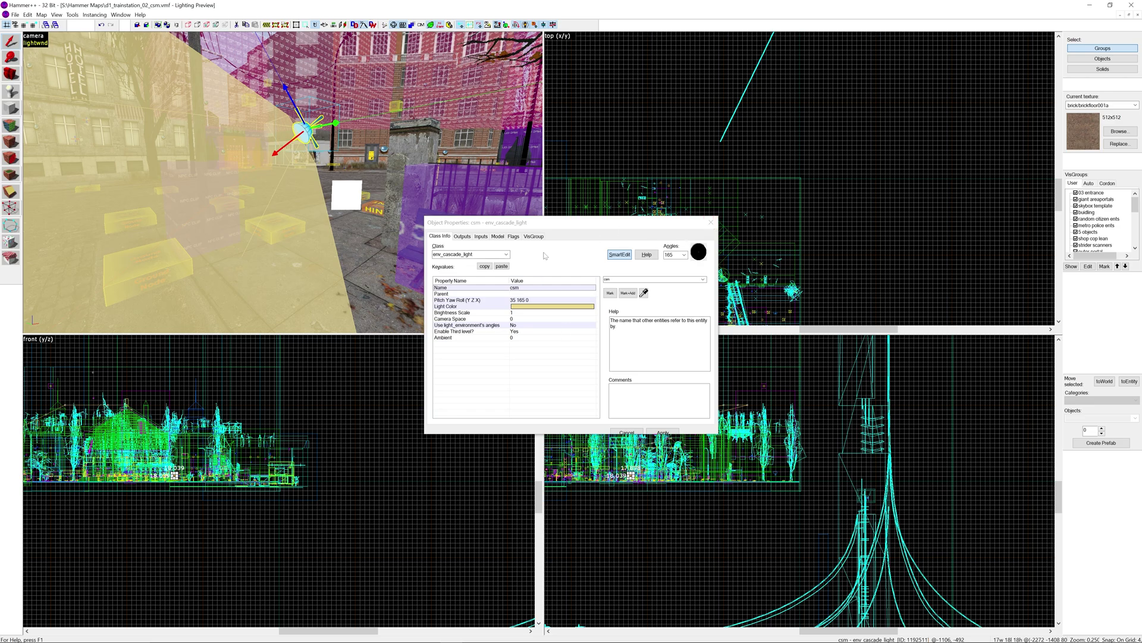
{"action": "left_click", "coordinate": [710, 224]}
{"action": "key", "text": "Escape"}
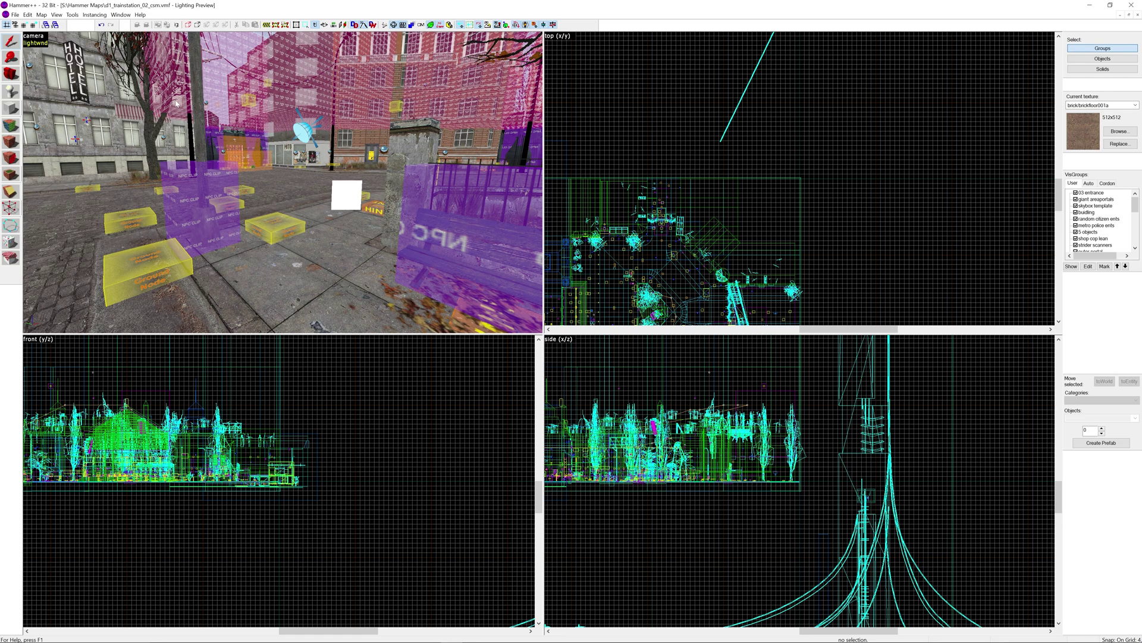
Step: Check the Fake-CSM configuration's game data files and browse the SDK bin folder for definition files, without adding one
{"action": "left_click", "coordinate": [72, 15]}
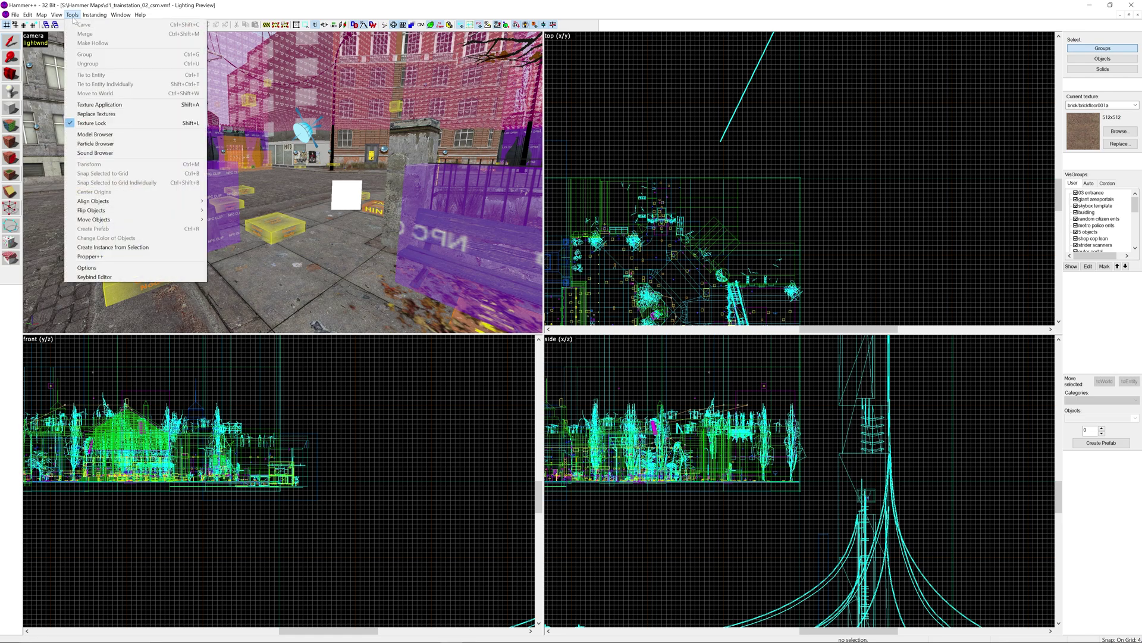
{"action": "left_click", "coordinate": [97, 267]}
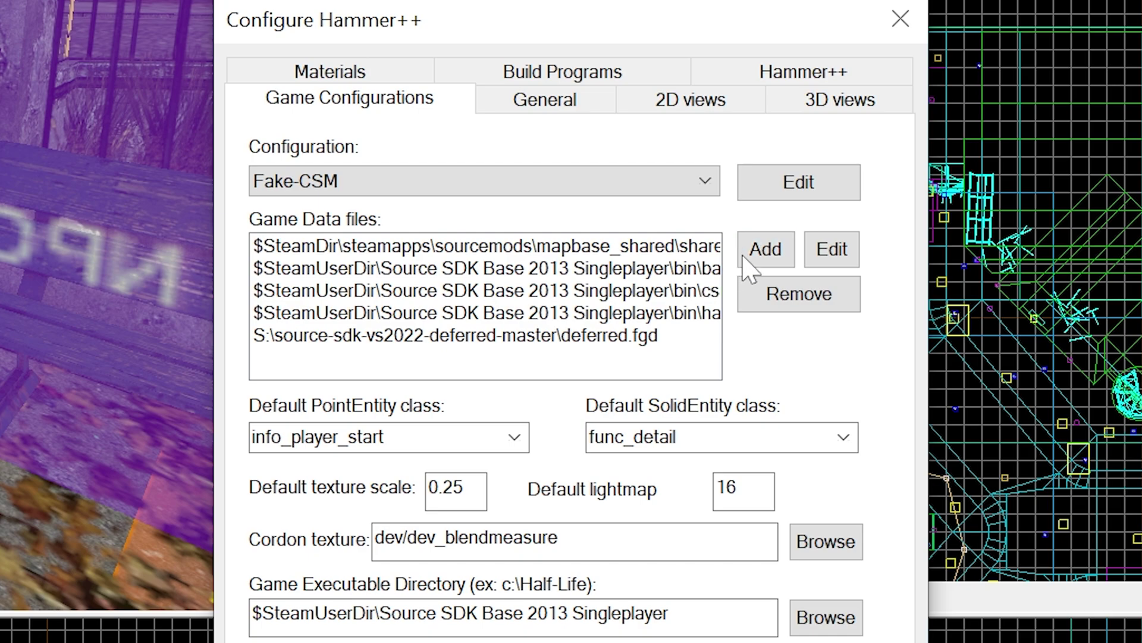
{"action": "left_click", "coordinate": [762, 248]}
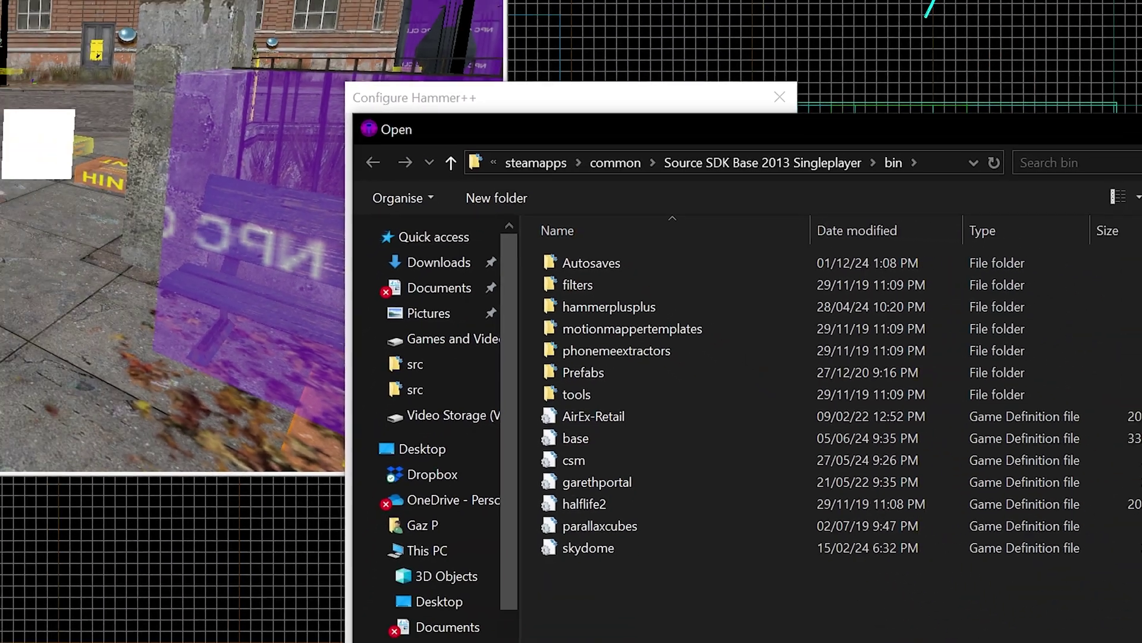
{"action": "key", "text": "Escape"}
{"action": "left_click", "coordinate": [657, 176]}
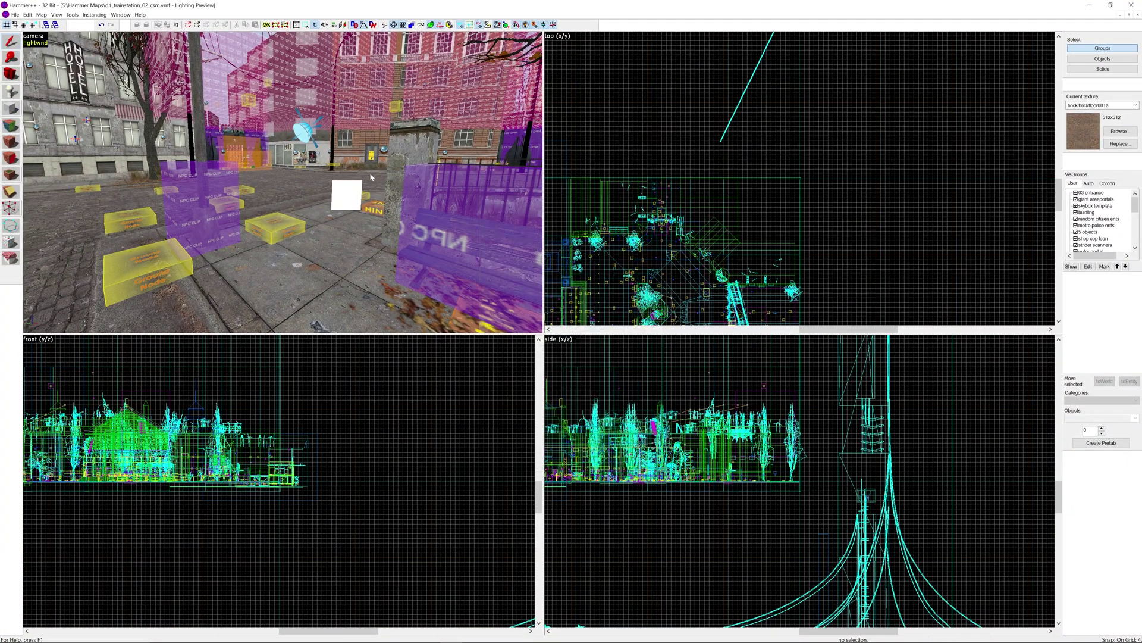
Step: Select the env_cascade_light entity in the camera view and examine its light color and pitch yaw roll against the surrounding map
{"action": "left_click", "coordinate": [305, 135]}
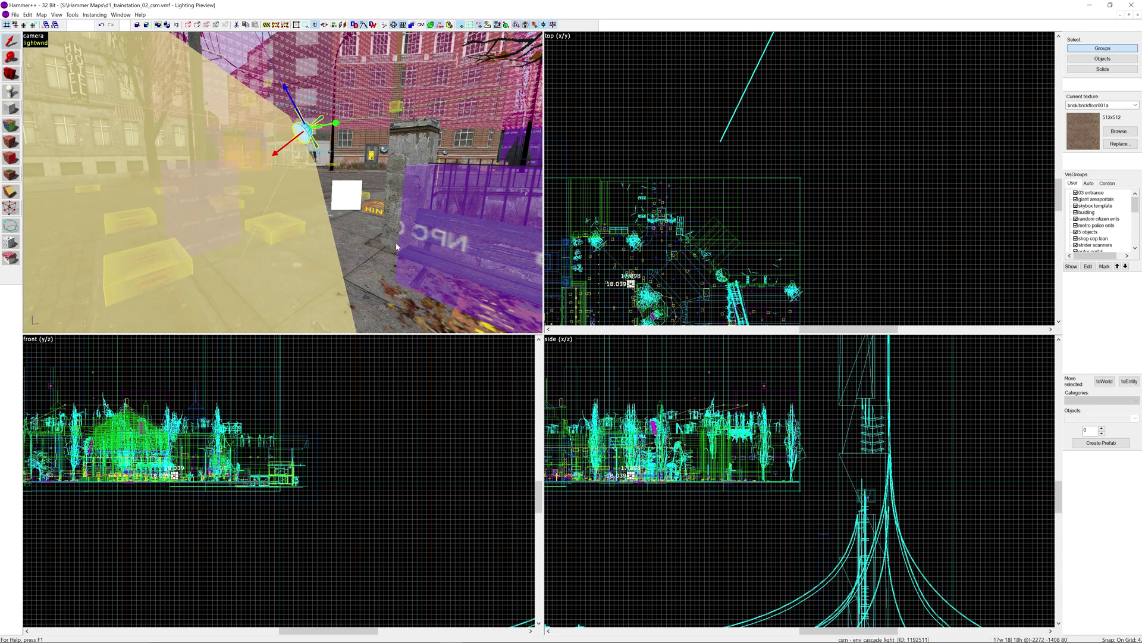
{"action": "key", "text": "Escape"}
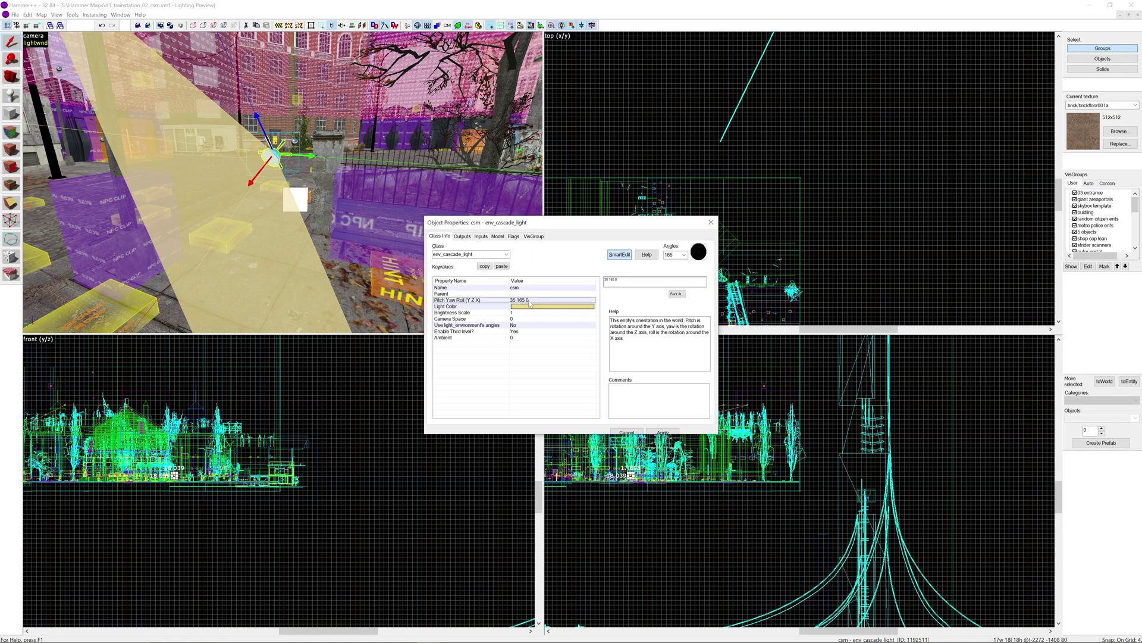
{"action": "left_click", "coordinate": [533, 308]}
{"action": "left_click", "coordinate": [529, 331]}
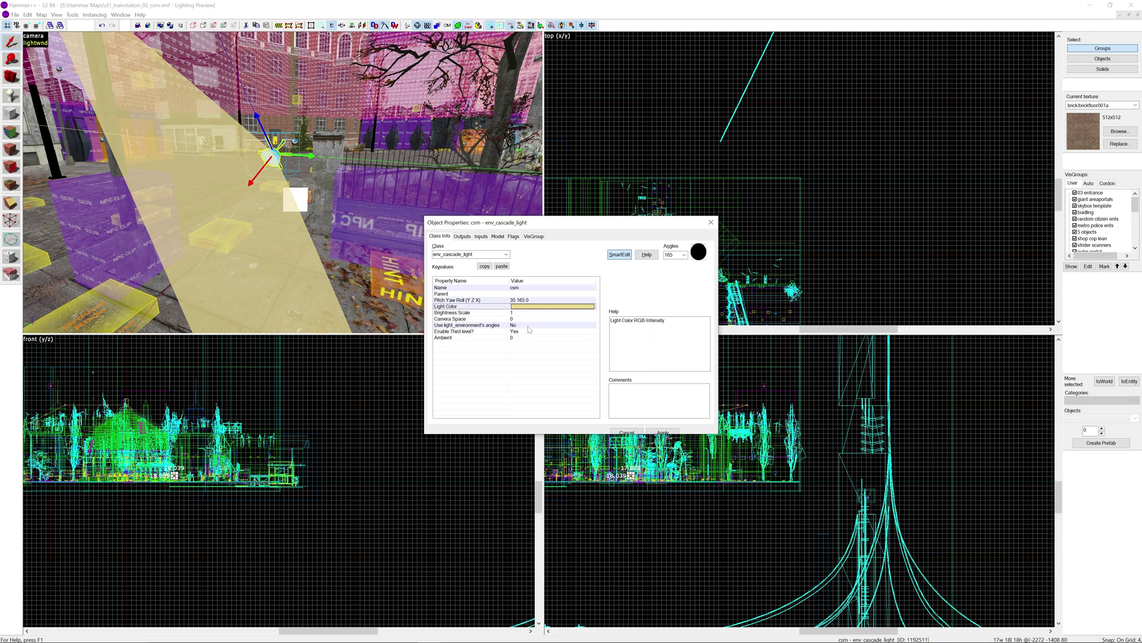
{"action": "left_click", "coordinate": [476, 300]}
{"action": "left_click_drag", "start_coordinate": [387, 307], "coordinate": [34, 292]}
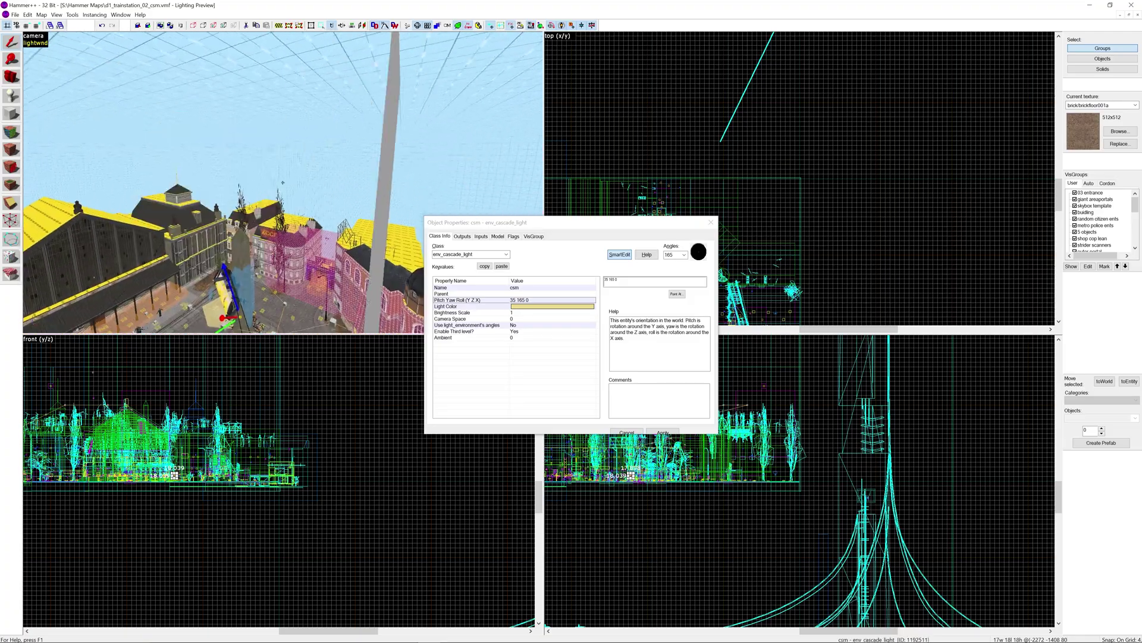
{"action": "key", "text": "w"}
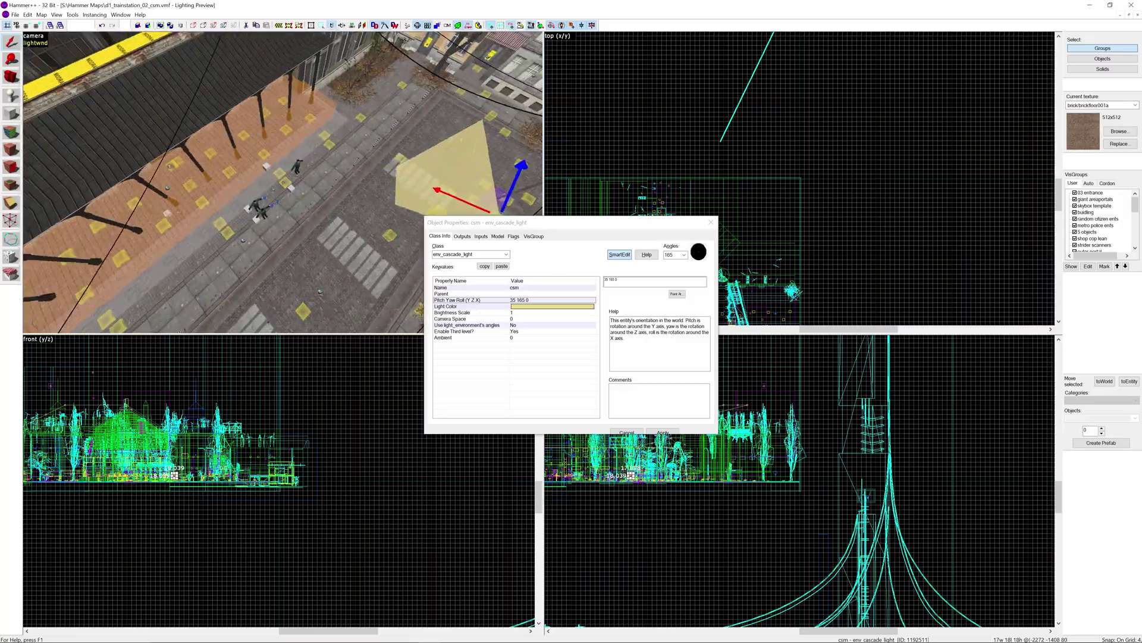
{"action": "key", "text": "w"}
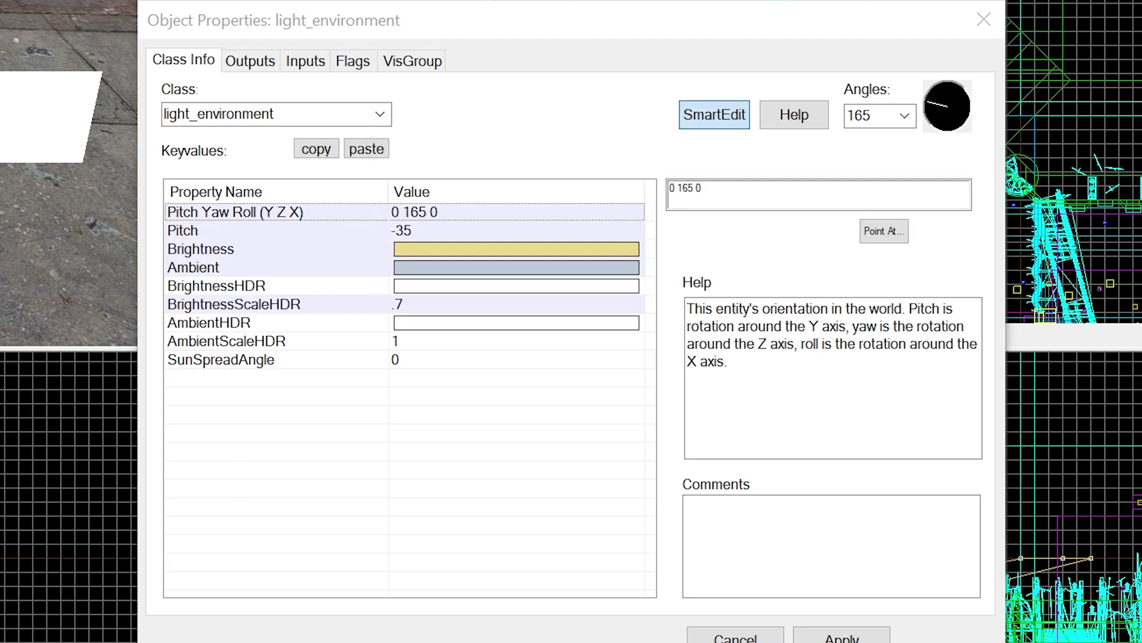
Step: Examine the light_environment entity's pitch, pitch yaw roll and brightness properties
{"action": "left_click", "coordinate": [441, 235]}
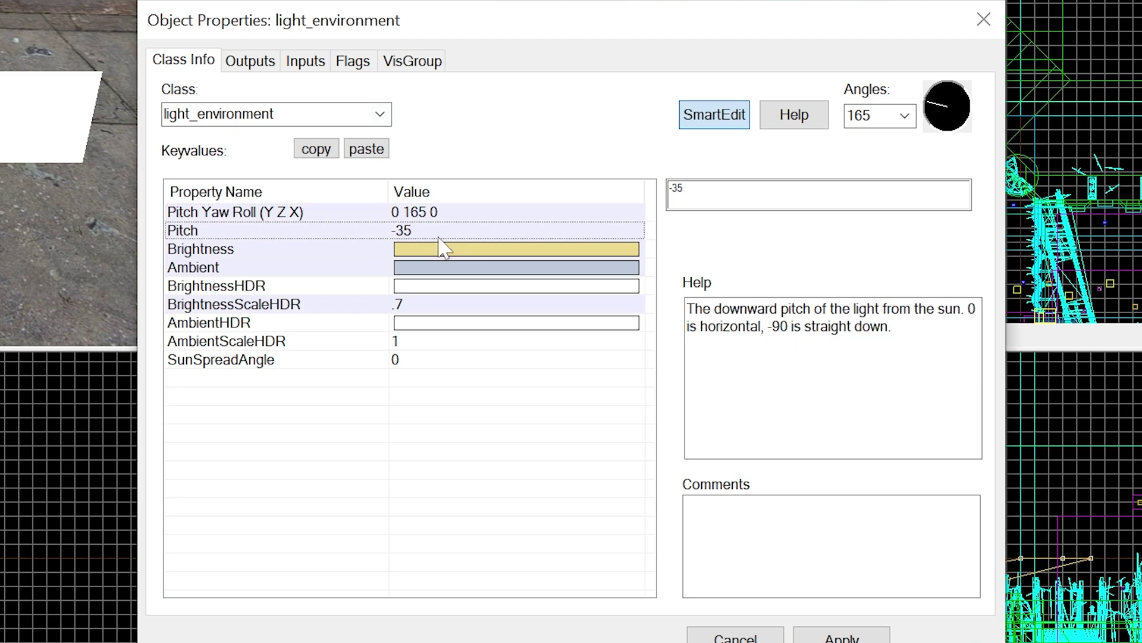
{"action": "left_click", "coordinate": [441, 210]}
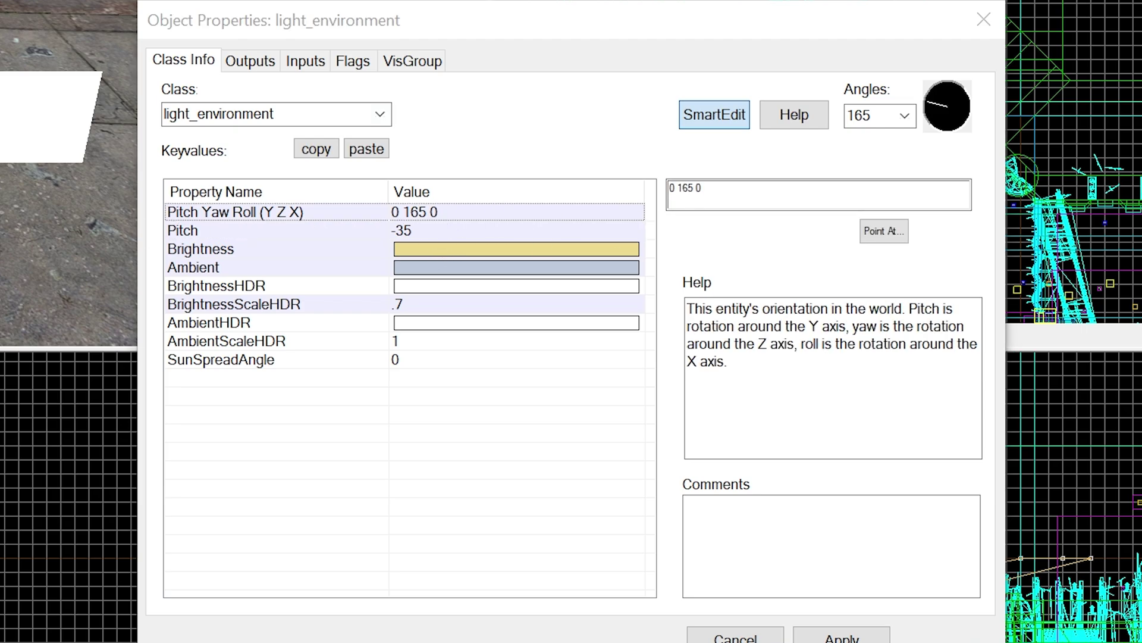
{"action": "left_click", "coordinate": [502, 248]}
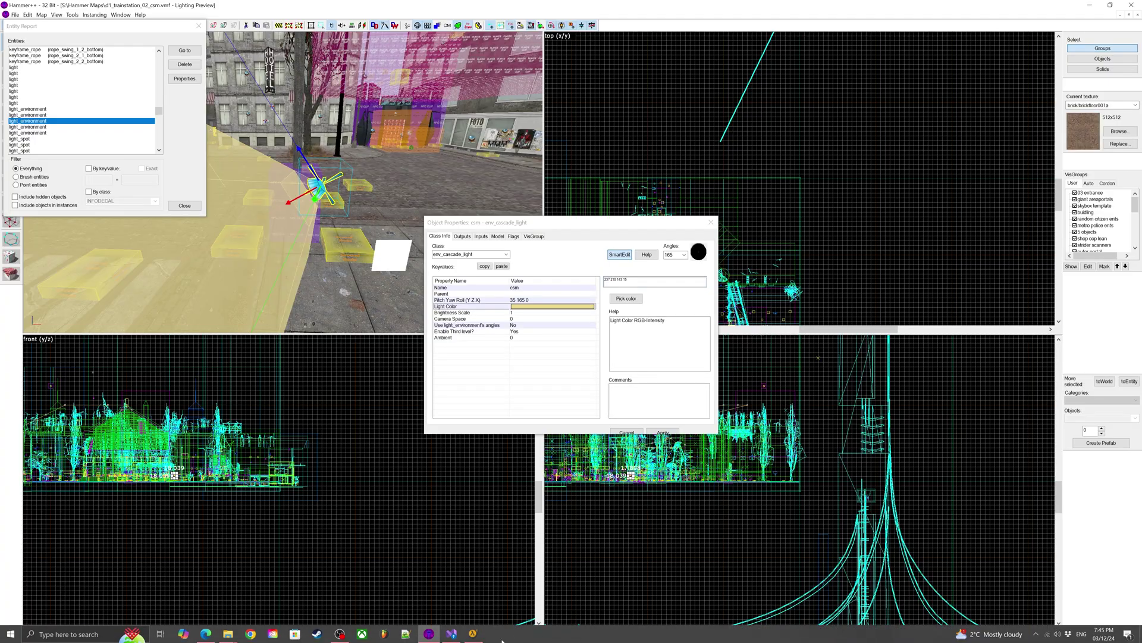
Step: Switch to the running Half-Life 2 mod, resume the game and go outside through the double doors to view the shadows
{"action": "left_click", "coordinate": [473, 633]}
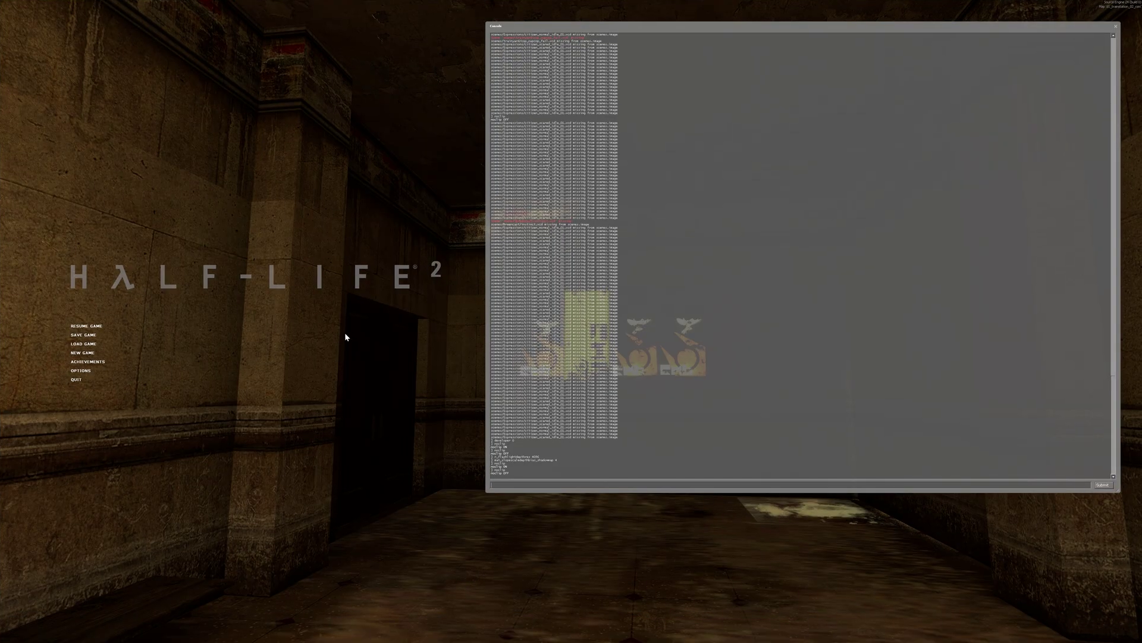
{"action": "key", "text": "Escape"}
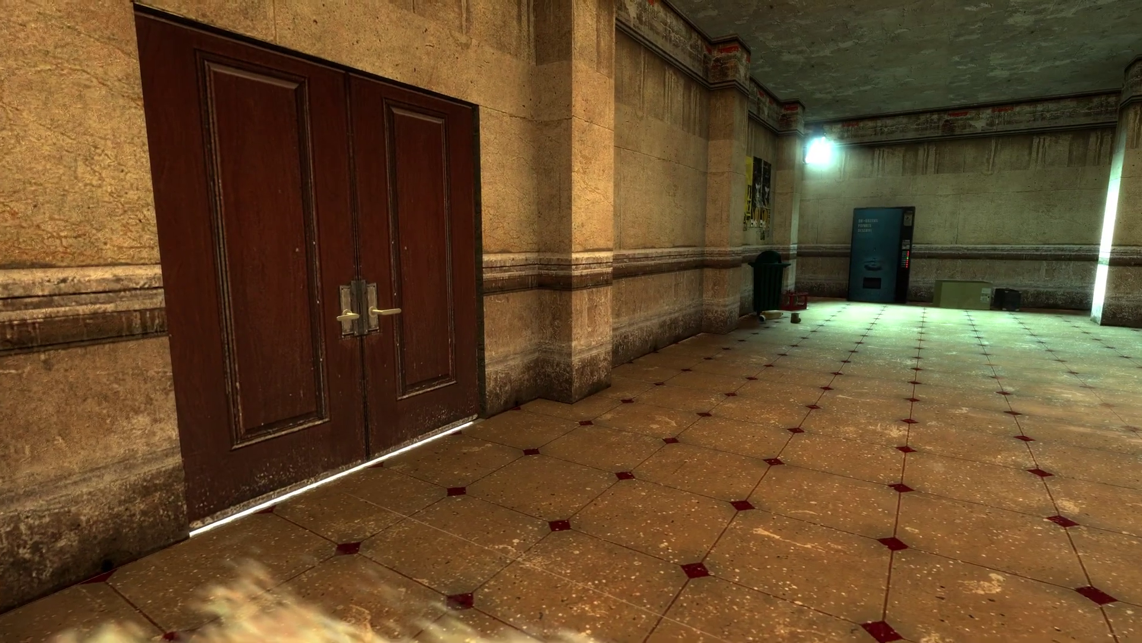
{"action": "key", "text": "w"}
{"action": "key", "text": "e"}
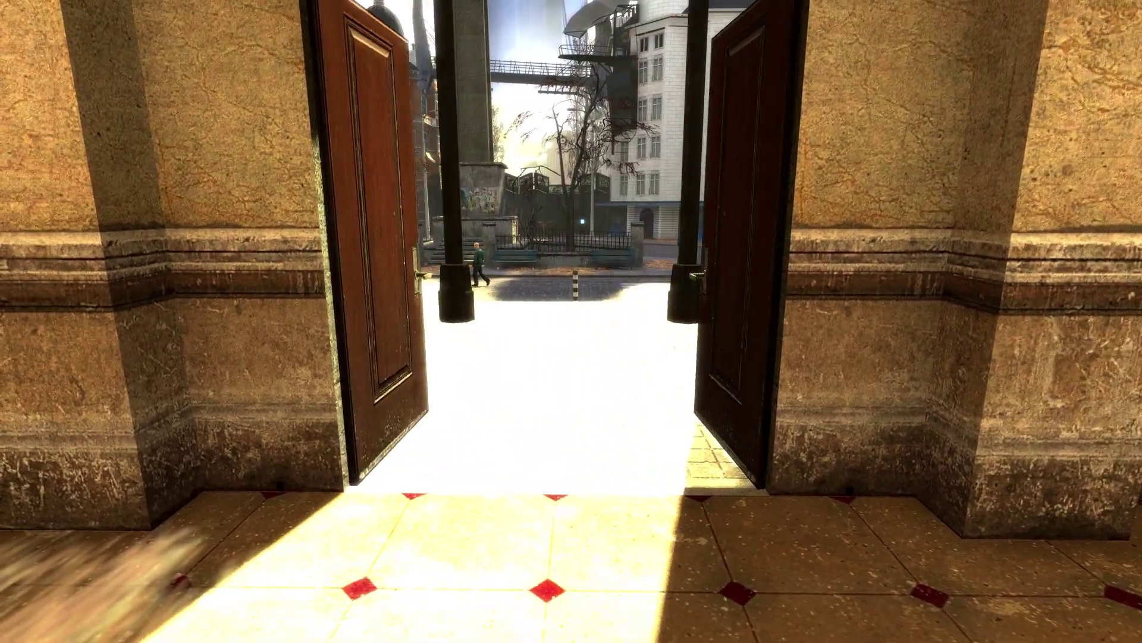
{"action": "key", "text": "w"}
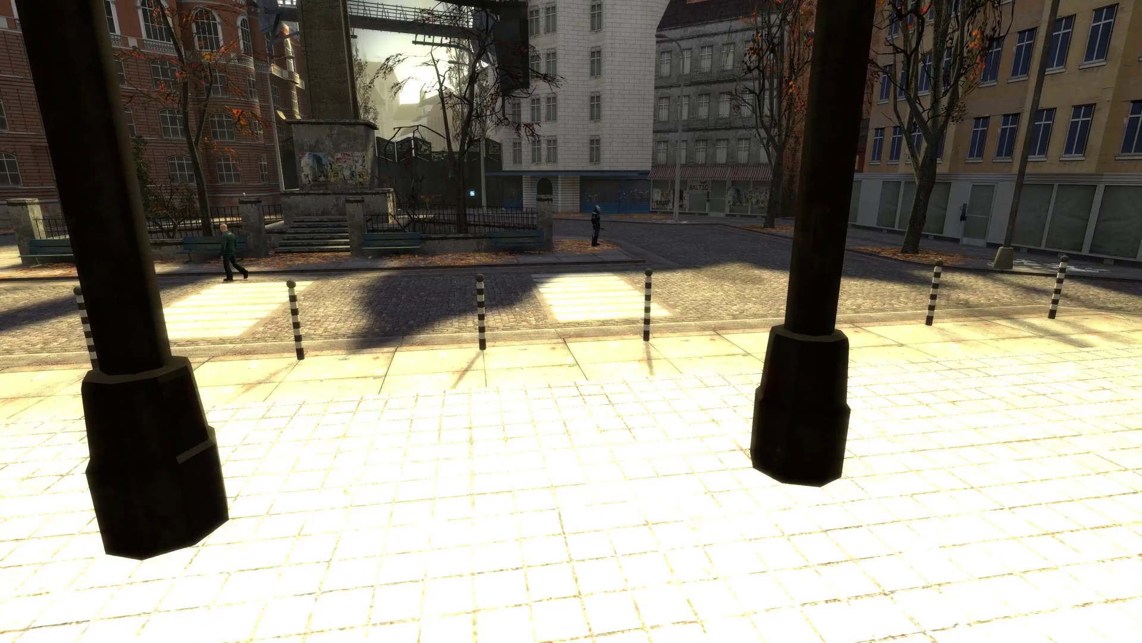
Step: Go back inside the station and inspect the lighting on the poster wall, ceiling and floor
{"action": "key", "text": "w"}
{"action": "key", "text": "e"}
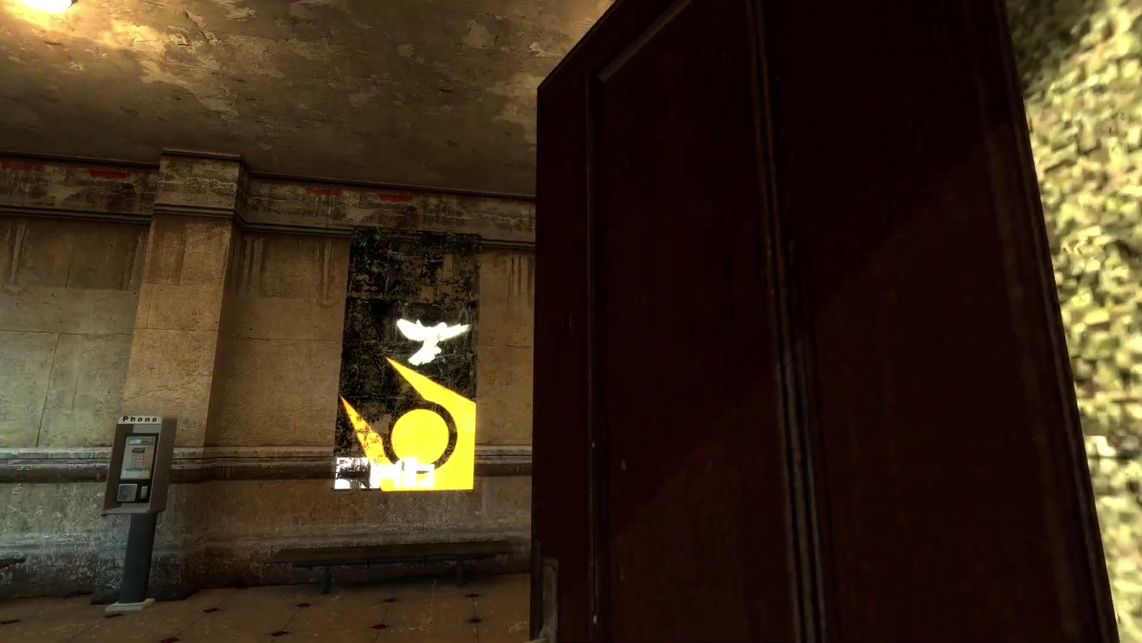
{"action": "key", "text": "w"}
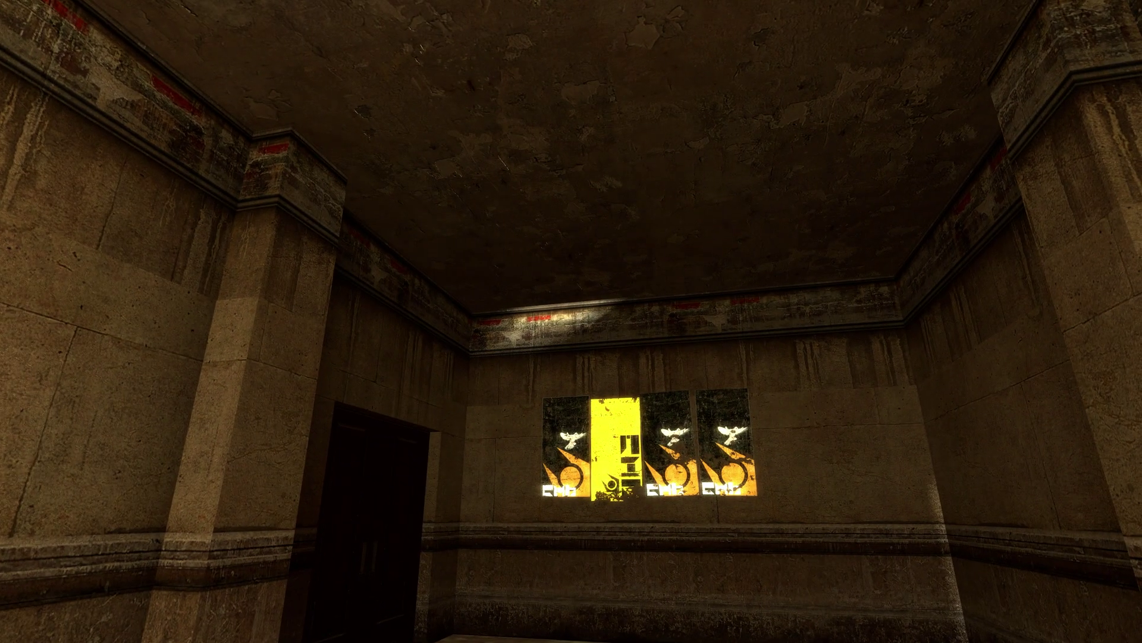
{"action": "key", "text": "s"}
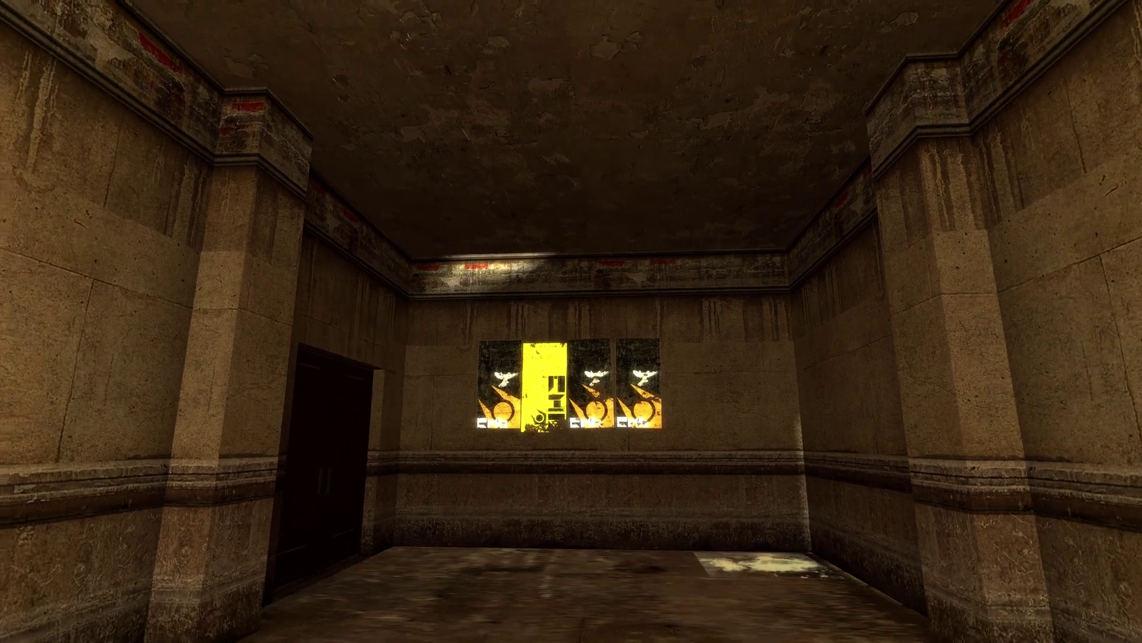
{"action": "key", "text": "s"}
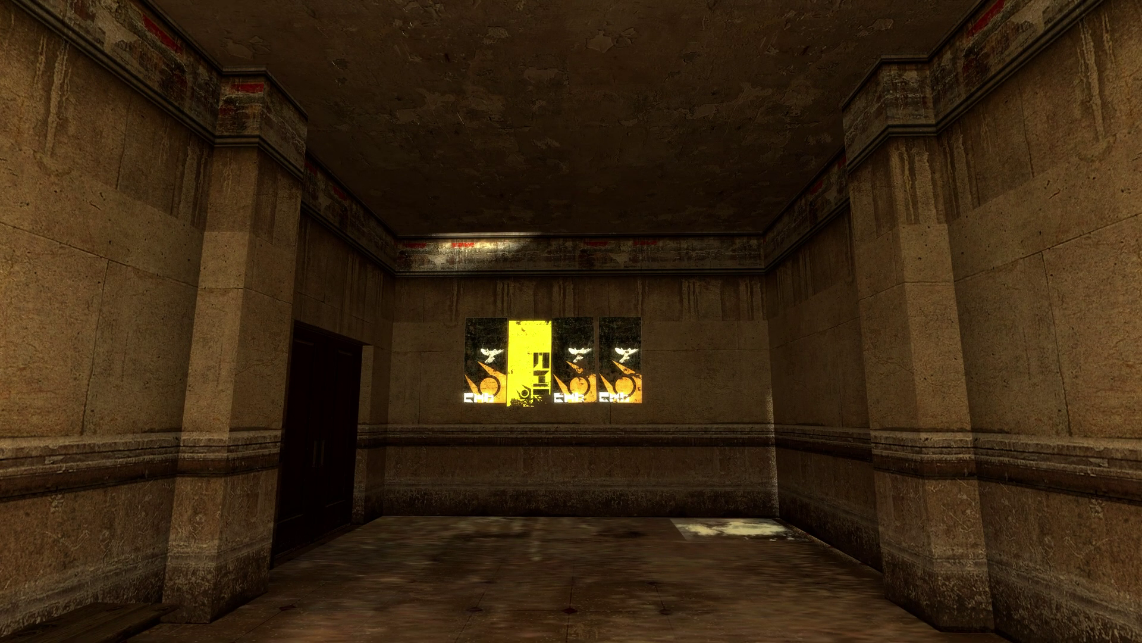
Step: Turn off the cascaded shadows with the csm_enable console command and return to the game
{"action": "key", "text": "grave"}
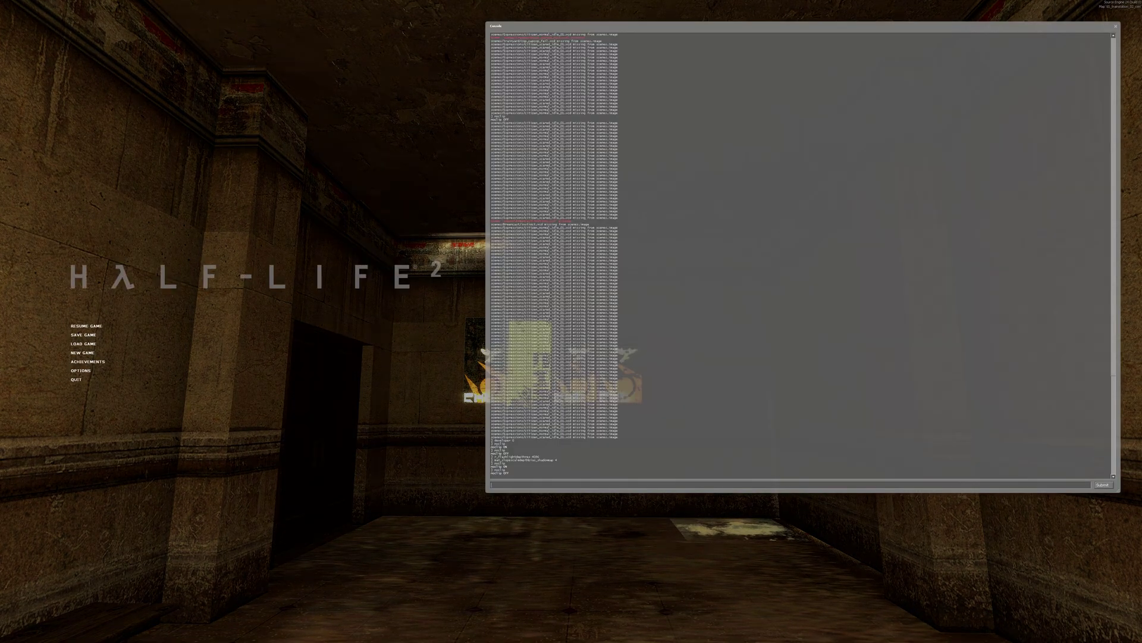
{"action": "type", "text": "csm_enable"}
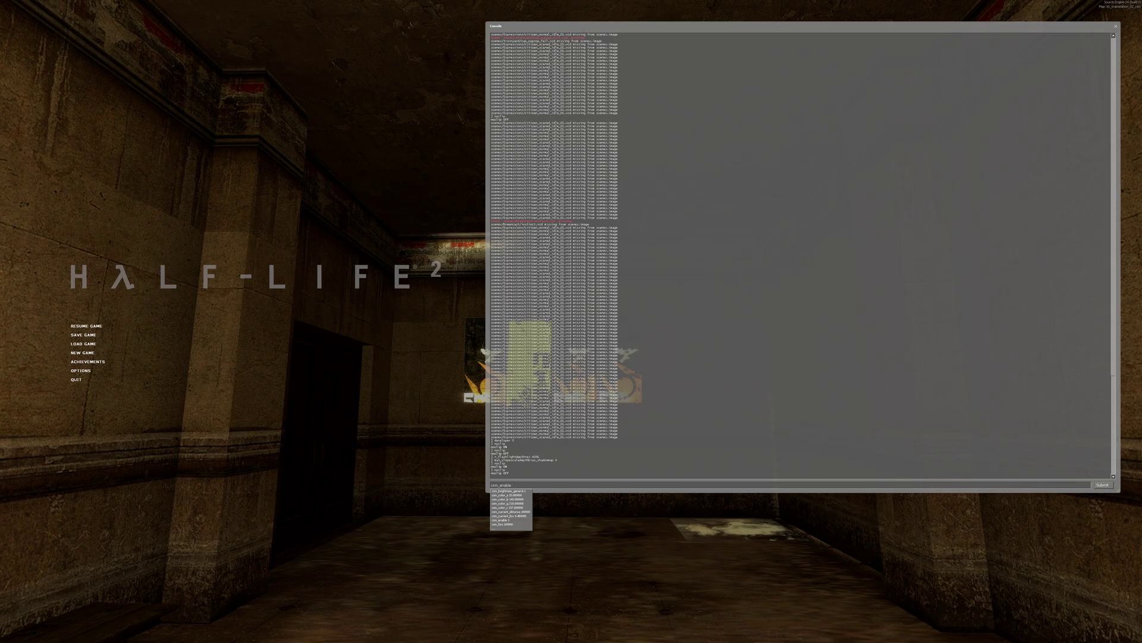
{"action": "key", "text": "Return"}
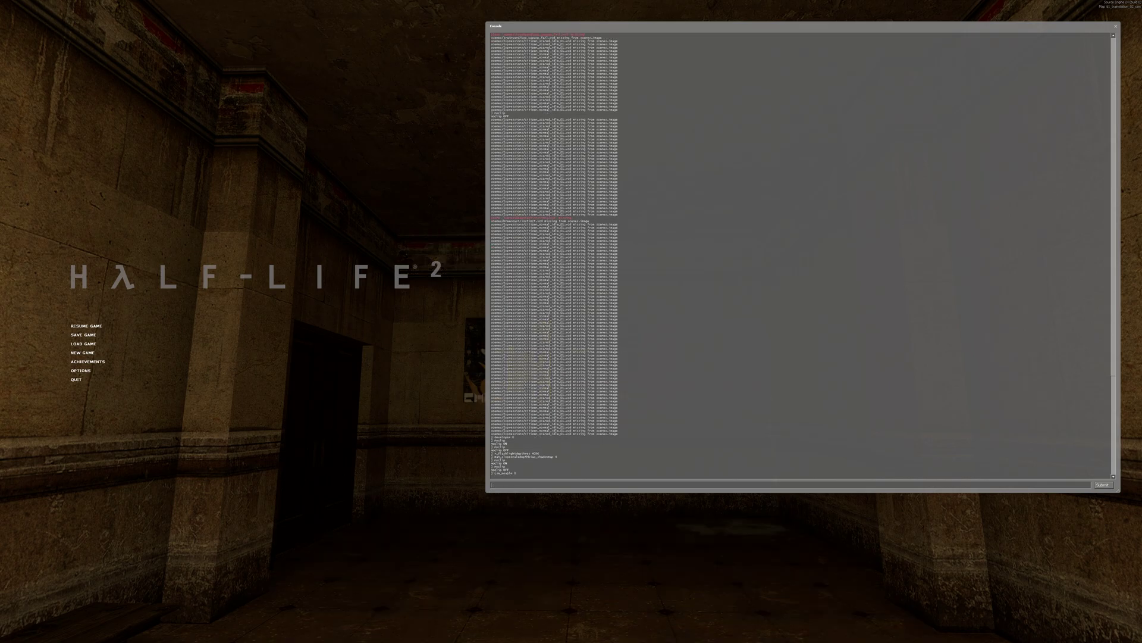
{"action": "key", "text": "grave"}
Step: Walk around the poster corner and station hallway to examine the lighting with cascaded shadows disabled
{"action": "key", "text": "w"}
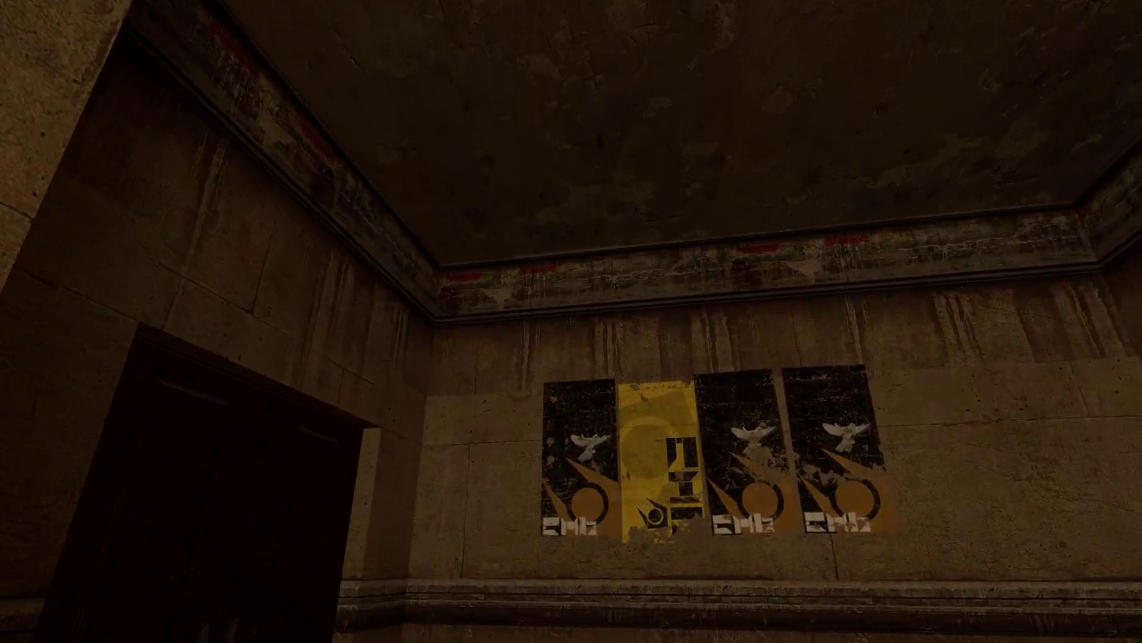
{"action": "key", "text": "w"}
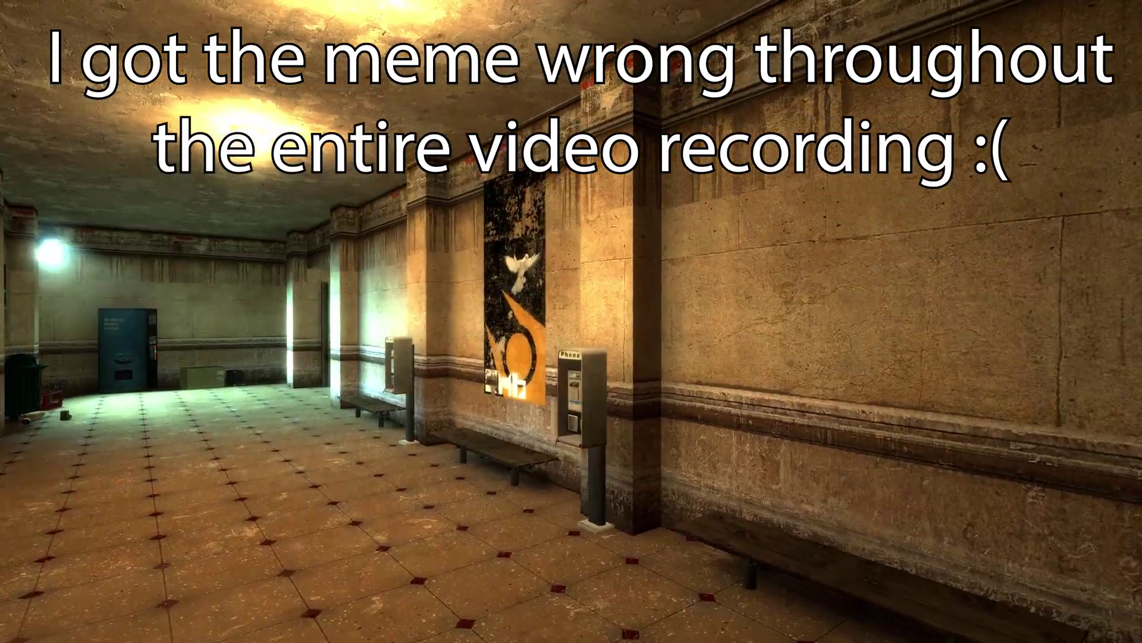
{"action": "key", "text": "w"}
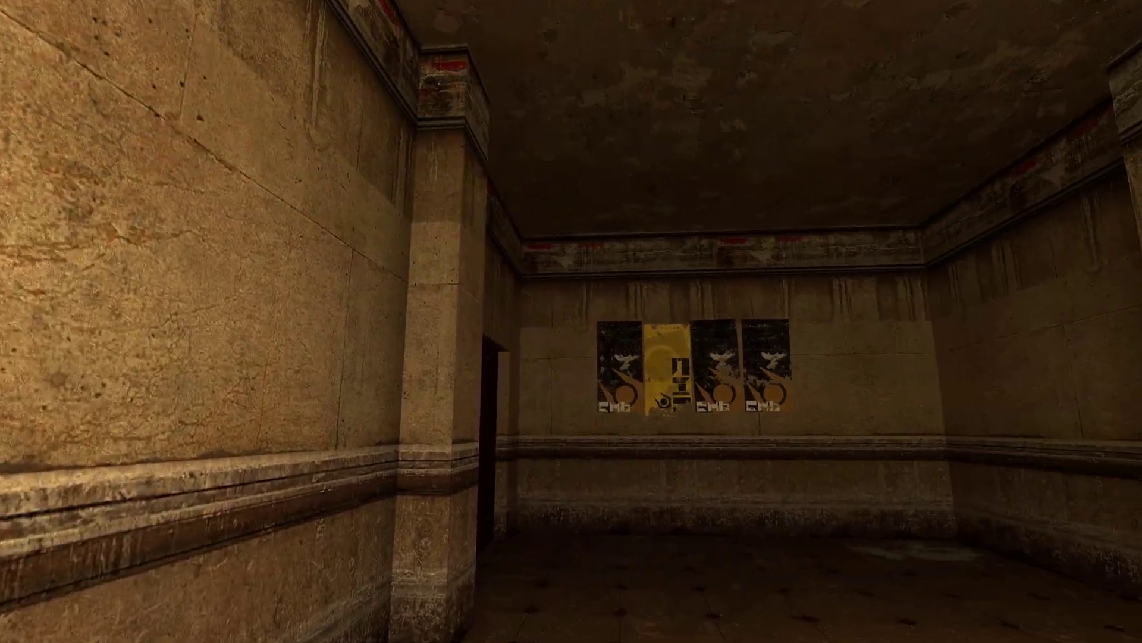
{"action": "key", "text": "w"}
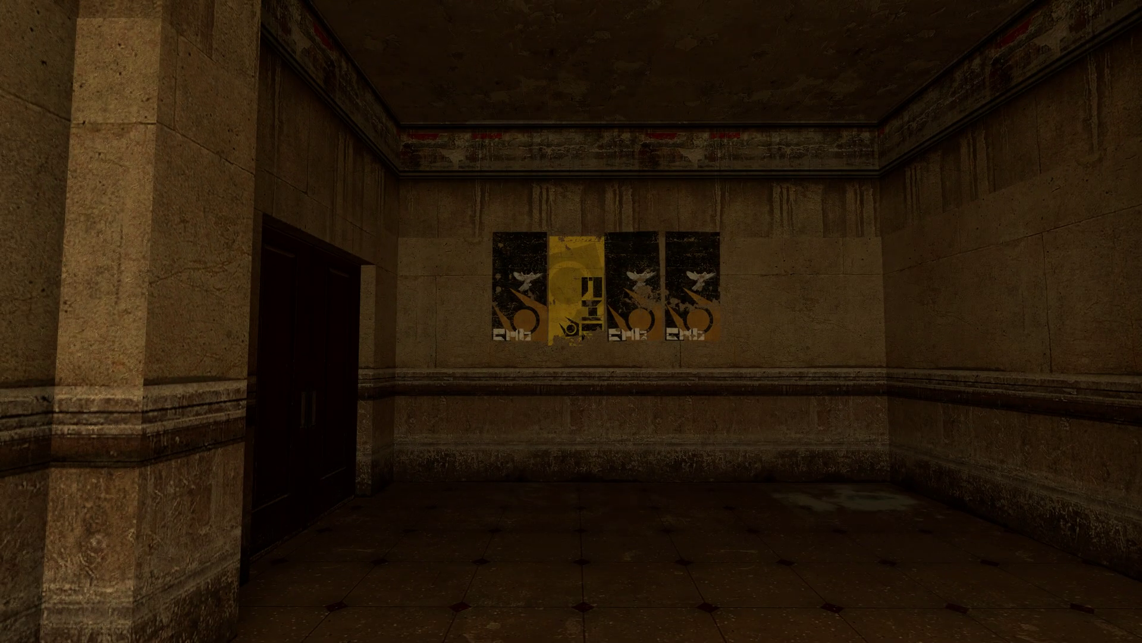
Step: Turn the cascaded shadows back on with the csm_enable console command and view the floor and hallway lighting
{"action": "key", "text": "grave"}
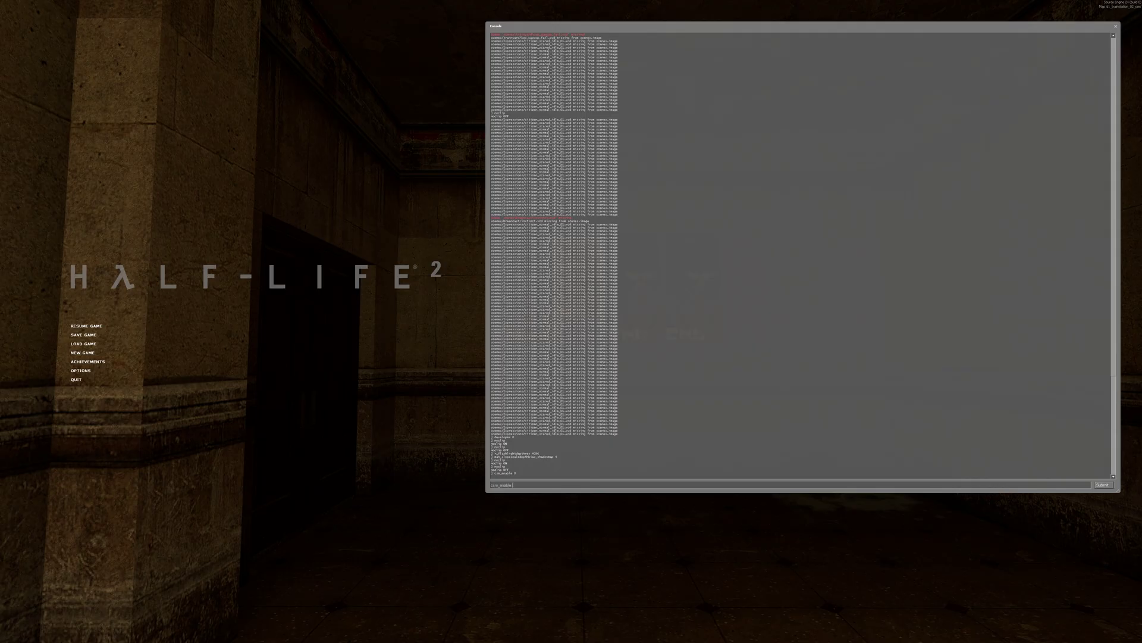
{"action": "key", "text": "grave"}
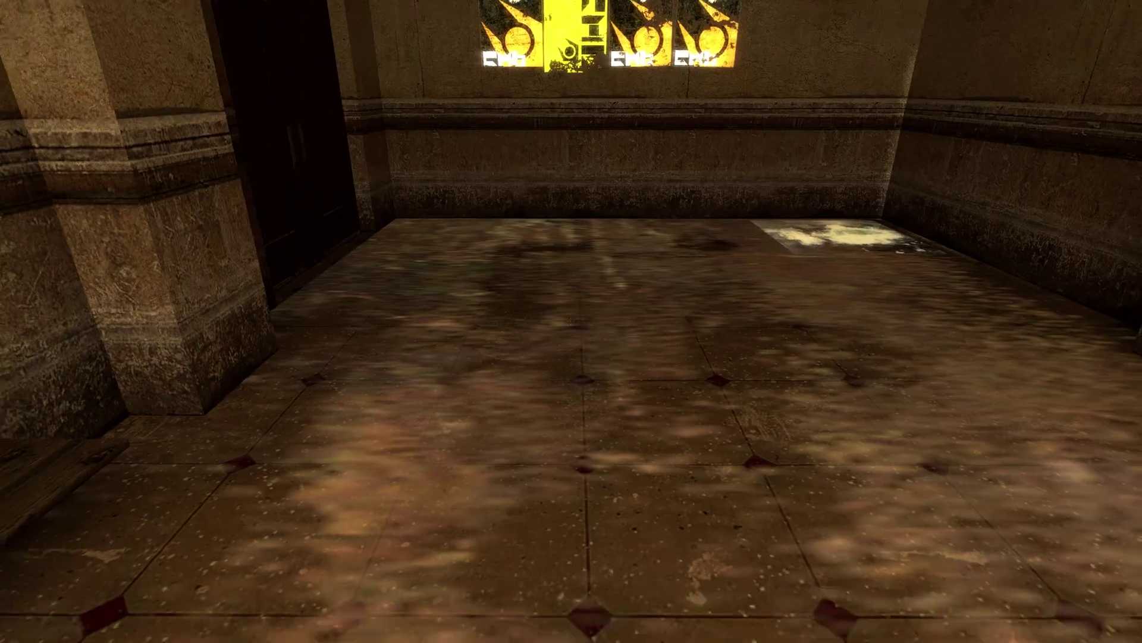
{"action": "key", "text": "w"}
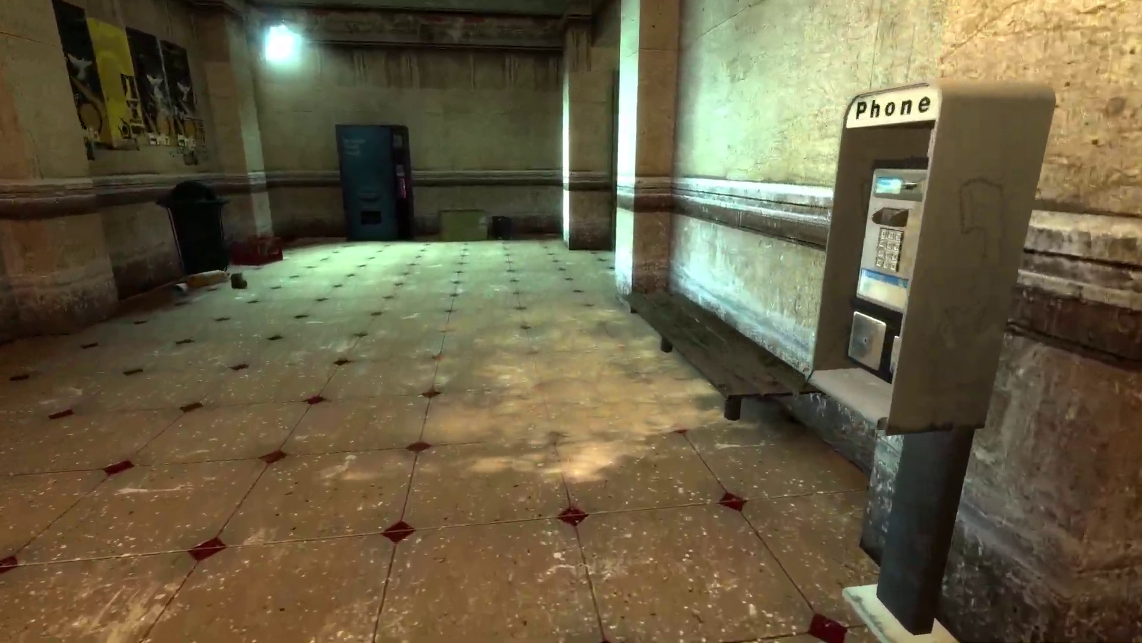